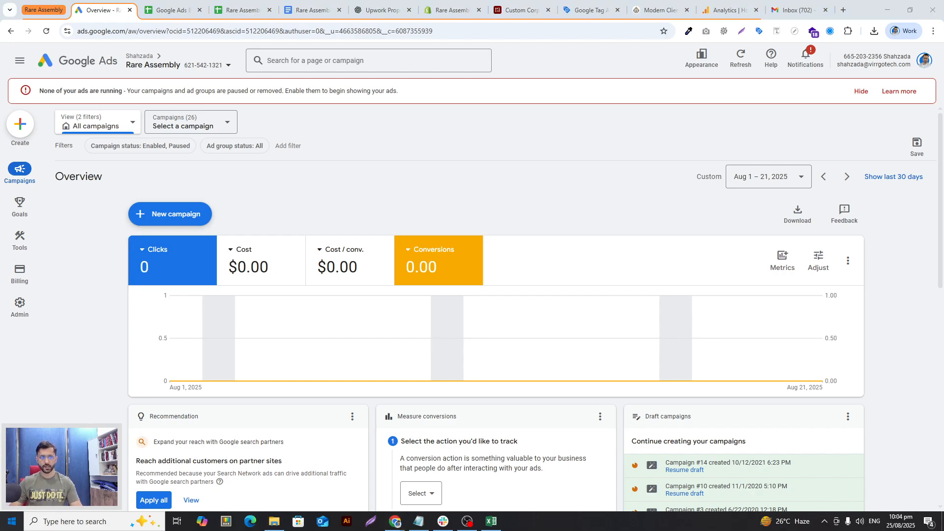
Search the computer for the Google Ads Editor app, then dismiss the search without launching it
{"action": "key", "text": "super"}
{"action": "type", "text": "edito"}
{"action": "key", "text": "BackSpace"}
{"action": "key", "text": "BackSpace"}
{"action": "key", "text": "BackSpace"}
{"action": "key", "text": "BackSpace"}
{"action": "key", "text": "BackSpace"}
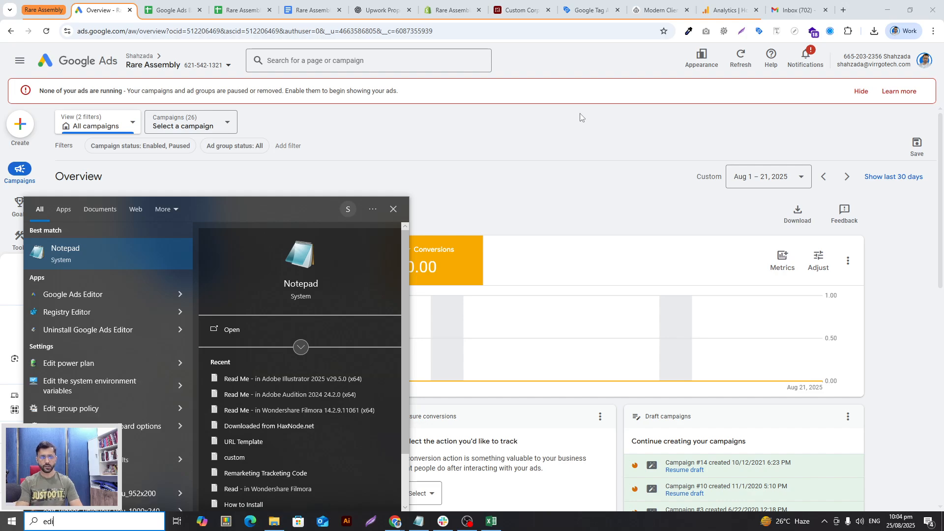
{"action": "type", "text": "google ads e"}
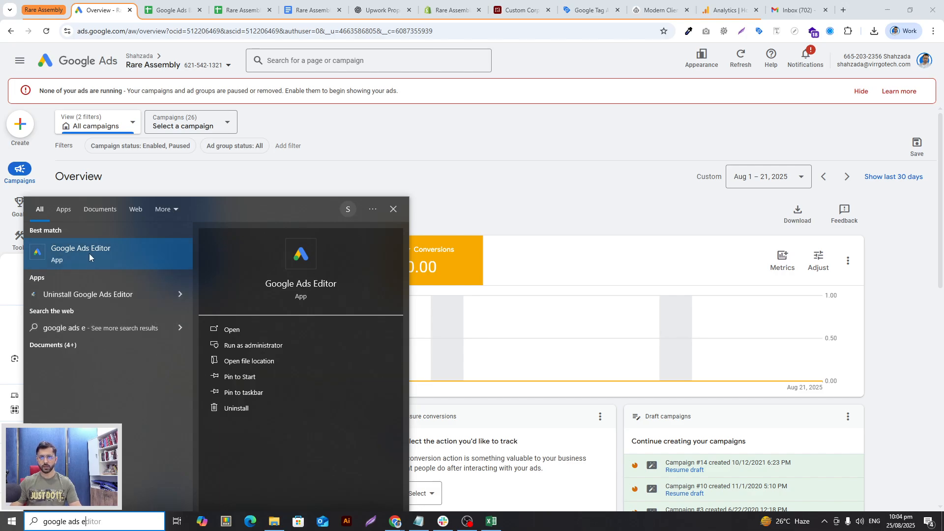
{"action": "left_click", "coordinate": [523, 152]}
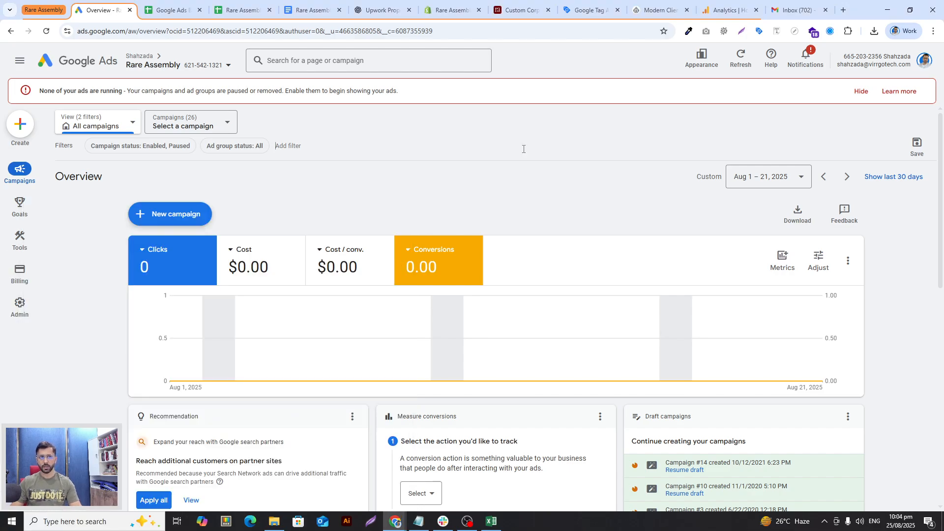
Switch to the Google Ads Bulk Upload spreadsheet and examine its columns from Row Type through the headline and headline position fields
{"action": "left_click", "coordinate": [169, 8]}
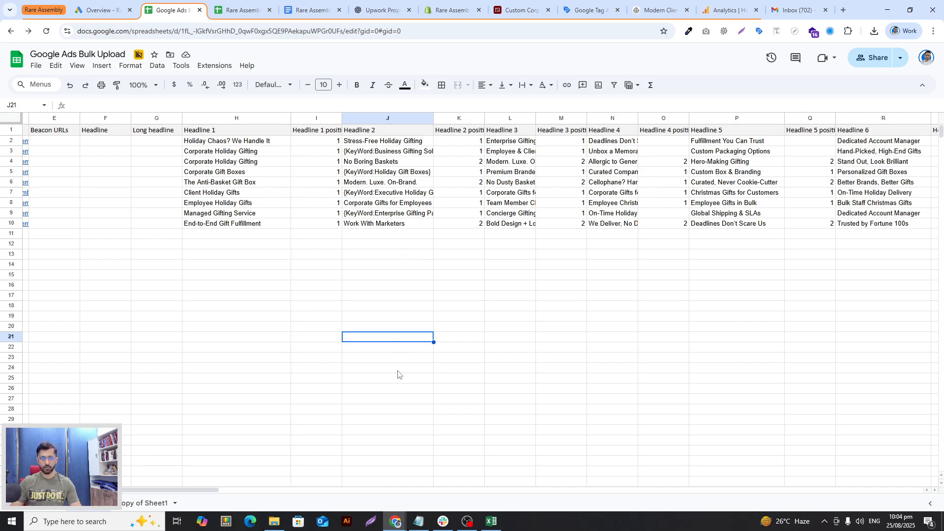
{"action": "left_click_drag", "start_coordinate": [216, 490], "coordinate": [174, 481]}
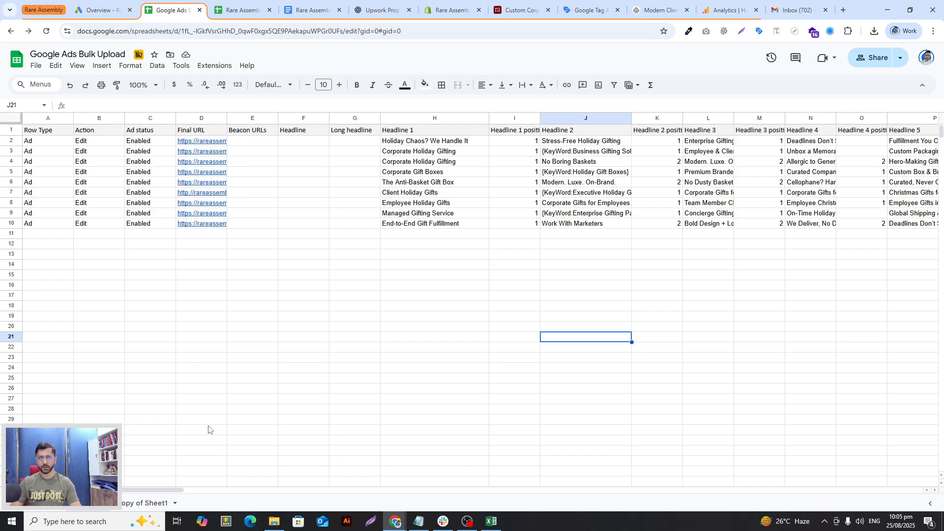
{"action": "left_click_drag", "start_coordinate": [151, 488], "coordinate": [204, 489]}
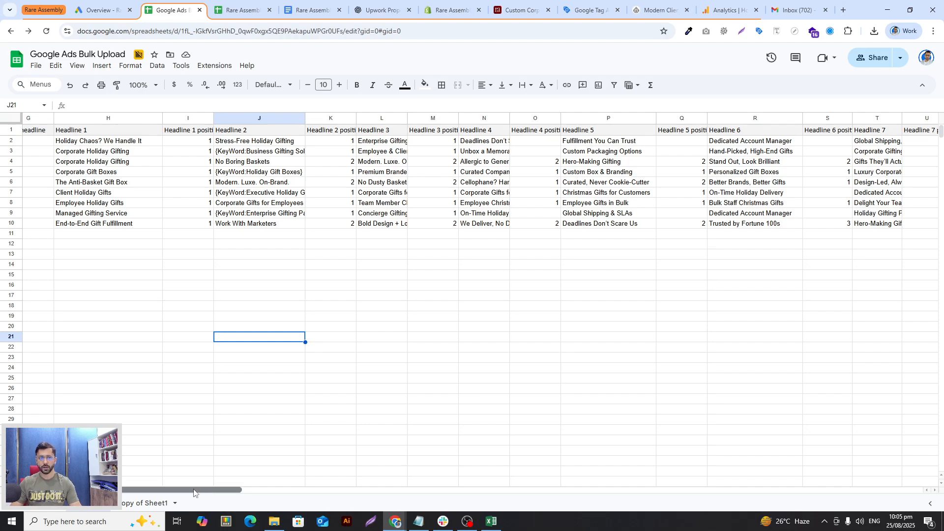
{"action": "left_click_drag", "start_coordinate": [204, 489], "coordinate": [147, 490]}
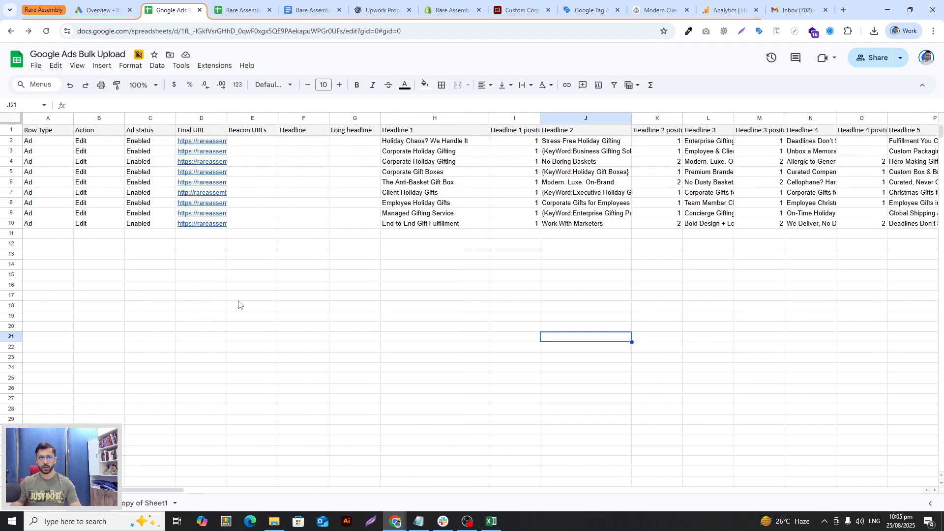
Return to the Google Ads account, open the bulk action Uploads page and start a new spreadsheet upload
{"action": "key", "text": "ctrl+shift+Tab"}
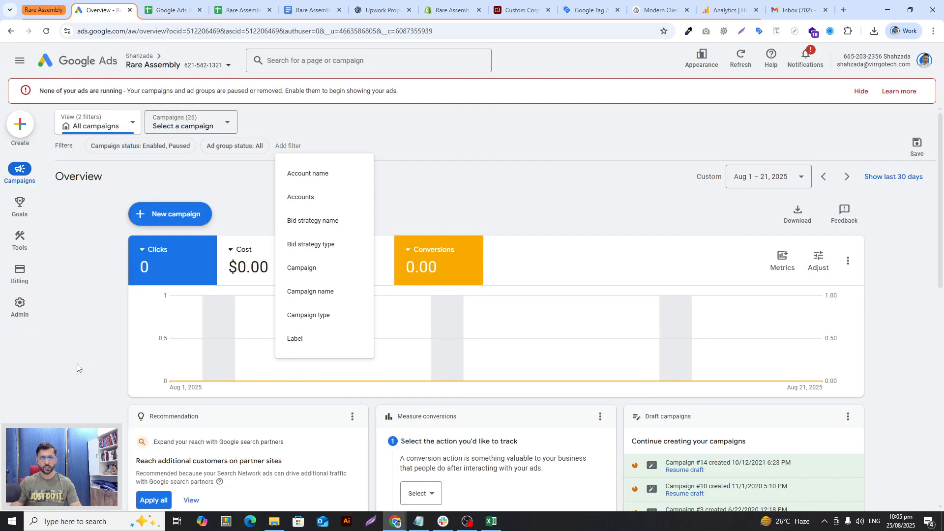
{"action": "mouse_move", "coordinate": [26, 212]}
{"action": "mouse_move", "coordinate": [19, 239]}
{"action": "left_click", "coordinate": [76, 452]}
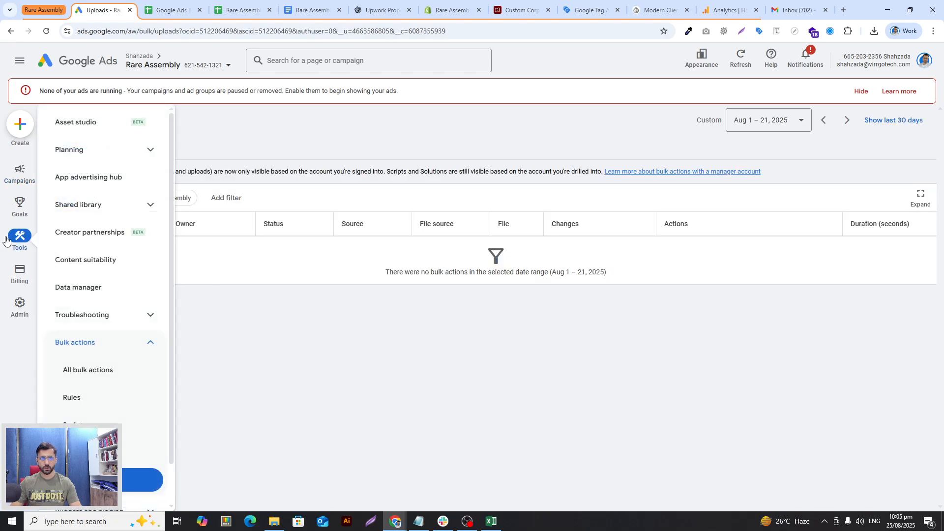
{"action": "left_click", "coordinate": [65, 200]}
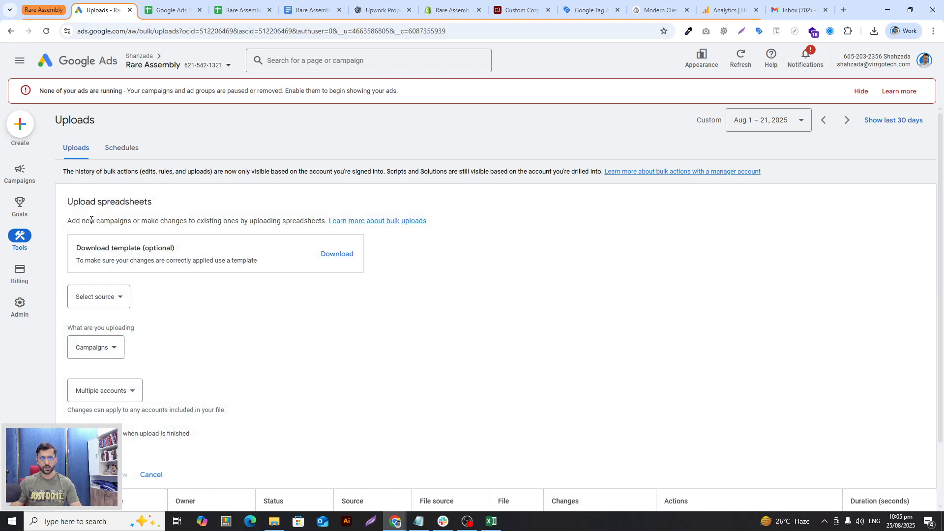
Download the responsive search ad template as CSV and open the downloaded file in Excel
{"action": "left_click", "coordinate": [339, 253]}
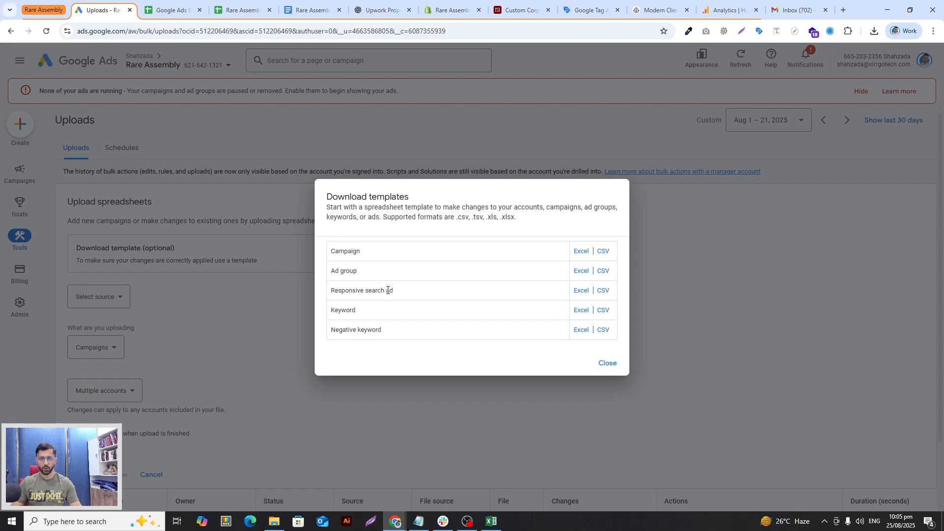
{"action": "left_click", "coordinate": [604, 294]}
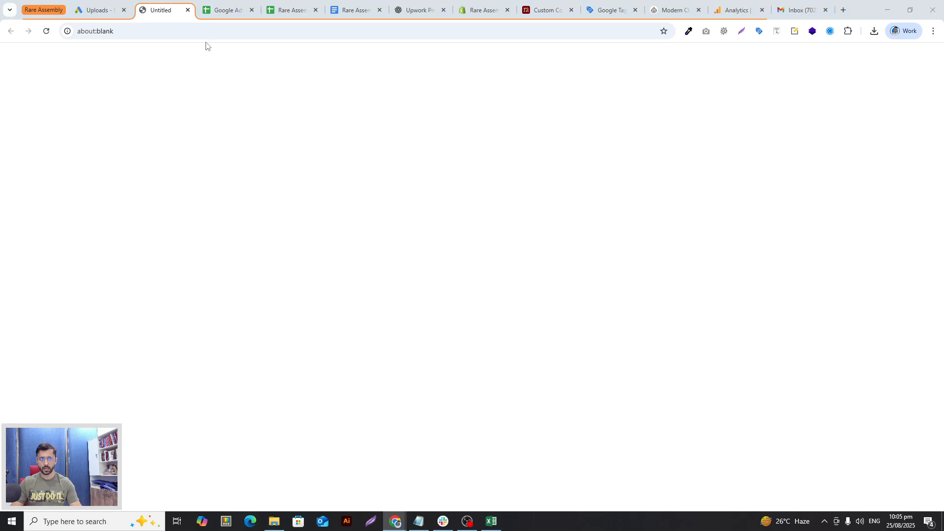
{"action": "left_click", "coordinate": [413, 396]}
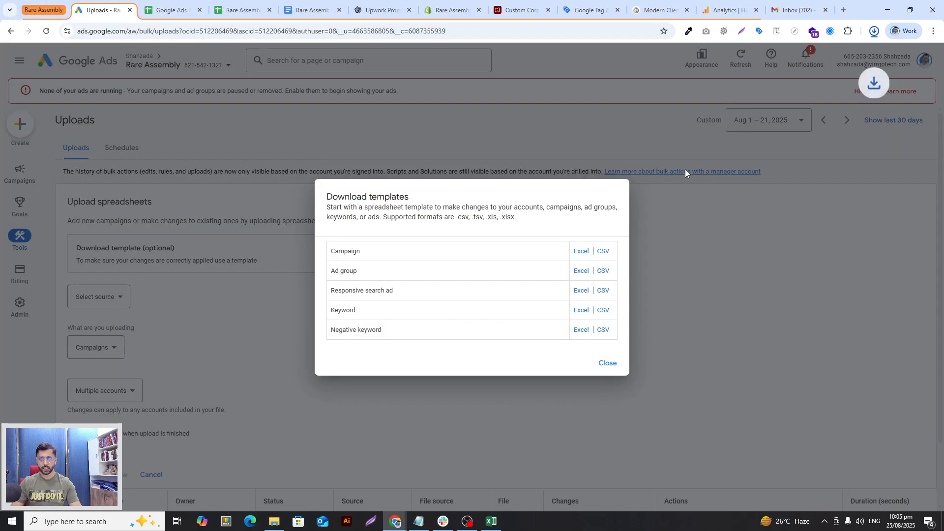
{"action": "left_click", "coordinate": [779, 67]}
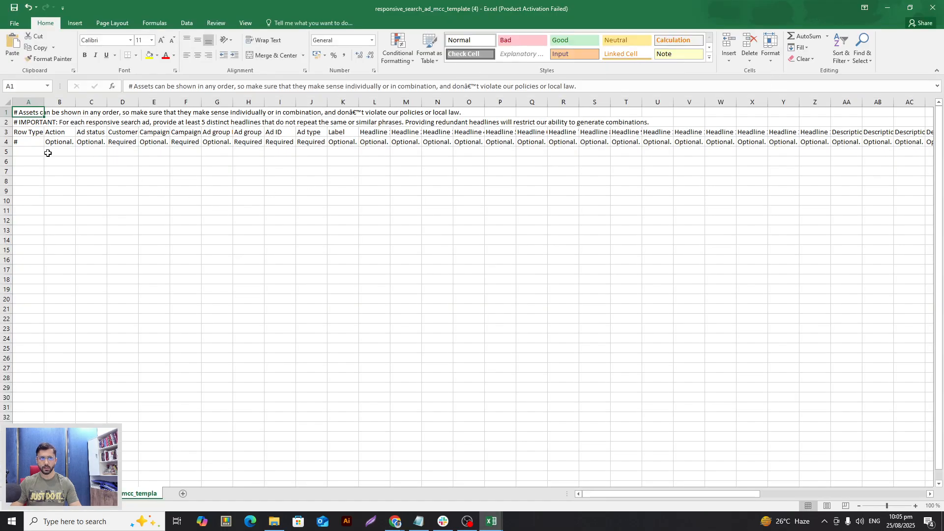
Increase the height of header row 3 in the responsive search ad template
{"action": "left_click", "coordinate": [54, 133]}
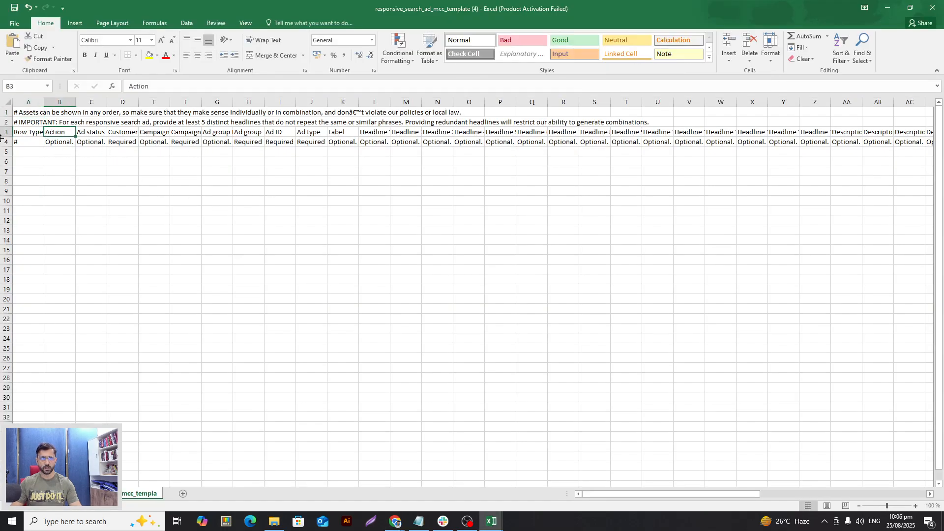
{"action": "left_click_drag", "start_coordinate": [6, 137], "coordinate": [6, 188]}
{"action": "left_click", "coordinate": [64, 217]}
{"action": "left_click", "coordinate": [58, 181]}
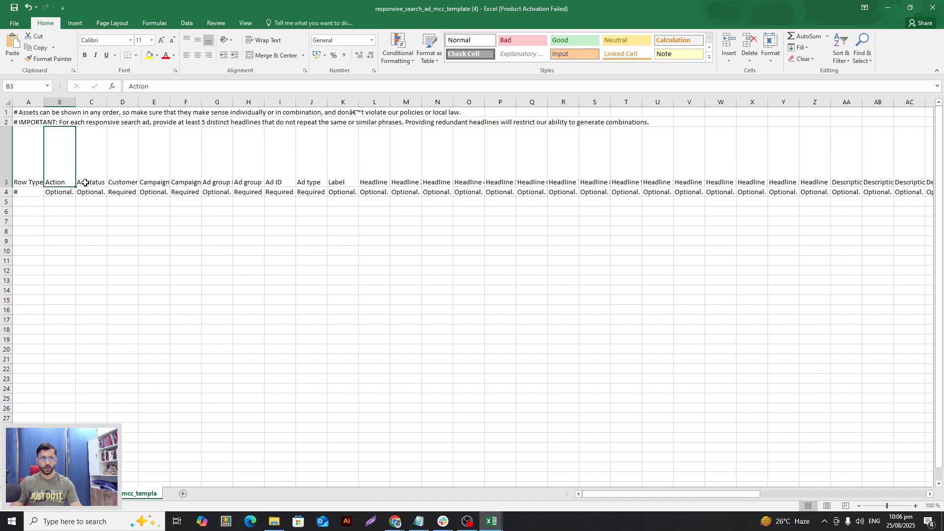
Examine the template's header names in row 3, from Action and Ad status through the campaign and ad group columns
{"action": "key", "text": "Left"}
{"action": "key", "text": "Right"}
{"action": "key", "text": "Right"}
{"action": "key", "text": "Right"}
{"action": "key", "text": "Right"}
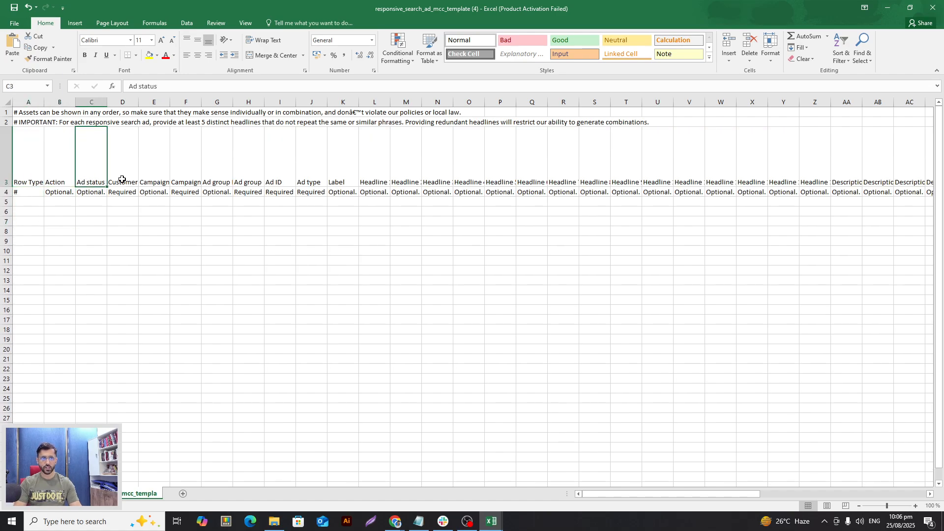
{"action": "key", "text": "Right"}
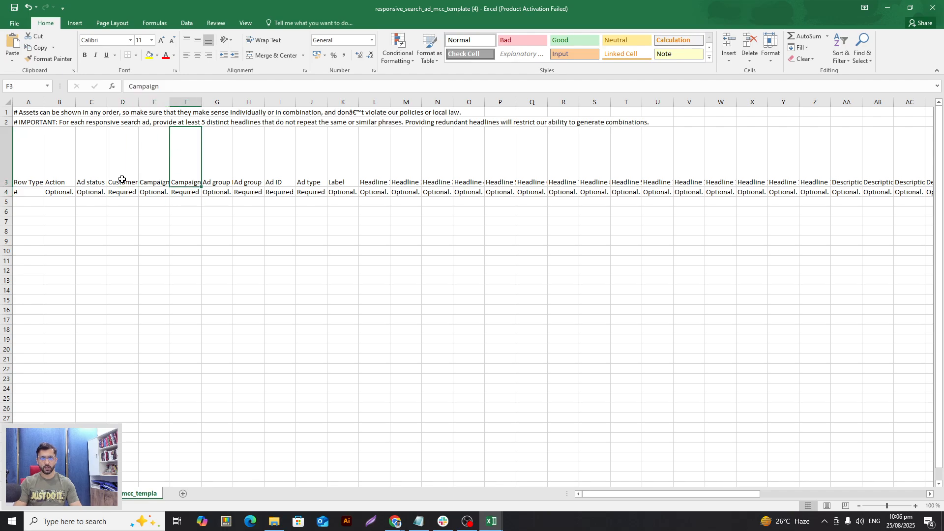
{"action": "key", "text": "Down"}
{"action": "key", "text": "Up"}
{"action": "key", "text": "Right"}
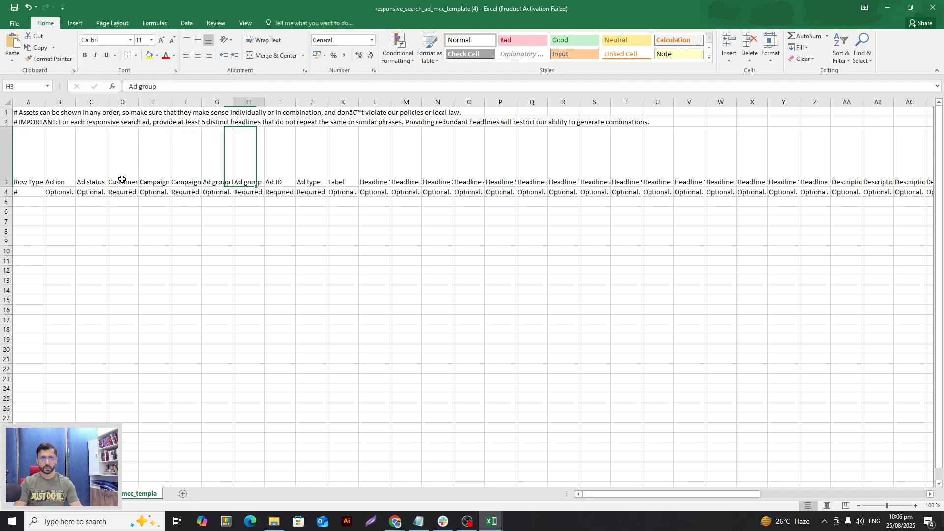
Examine the notes in row 4 to see which template columns are optional or required, including Ad group and Ad ID
{"action": "key", "text": "Down"}
{"action": "key", "text": "Left"}
{"action": "key", "text": "Left"}
{"action": "key", "text": "Left"}
{"action": "key", "text": "Left"}
{"action": "key", "text": "Left"}
{"action": "key", "text": "Right"}
{"action": "key", "text": "Right"}
{"action": "key", "text": "Right"}
{"action": "key", "text": "Right"}
{"action": "key", "text": "Right"}
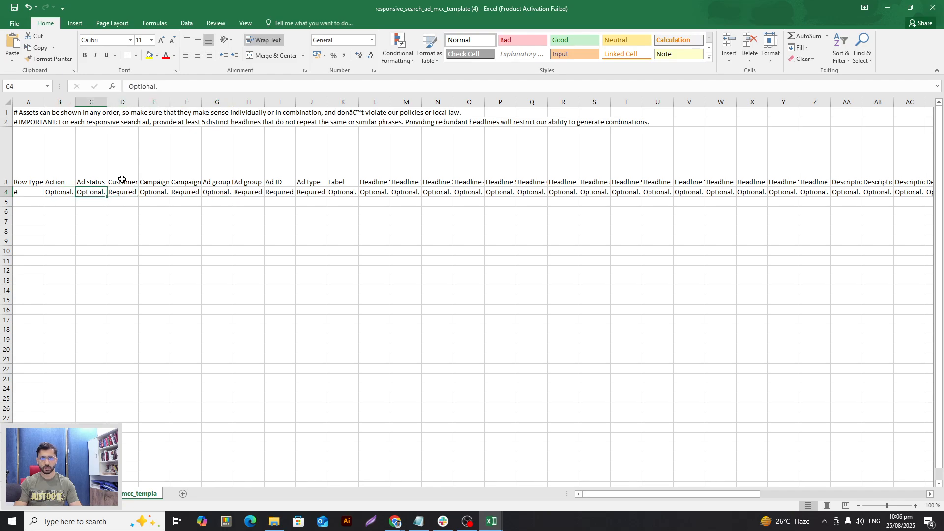
{"action": "key", "text": "Right"}
{"action": "key", "text": "Right"}
{"action": "key", "text": "Right"}
{"action": "key", "text": "Right"}
{"action": "key", "text": "Left"}
{"action": "key", "text": "Left"}
{"action": "key", "text": "Left"}
{"action": "key", "text": "Right"}
{"action": "key", "text": "Right"}
{"action": "key", "text": "Left"}
{"action": "key", "text": "Left"}
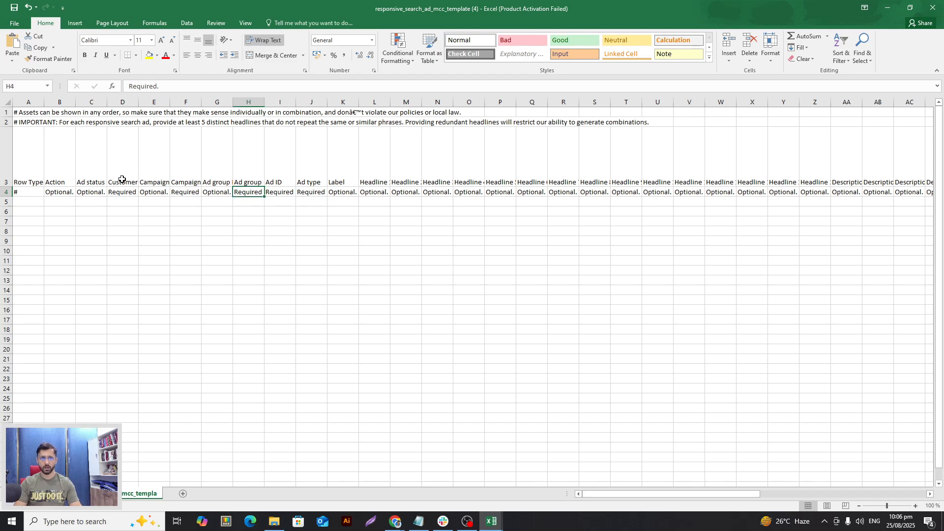
{"action": "key", "text": "Right"}
{"action": "key", "text": "Left"}
{"action": "key", "text": "Left"}
{"action": "key", "text": "Up"}
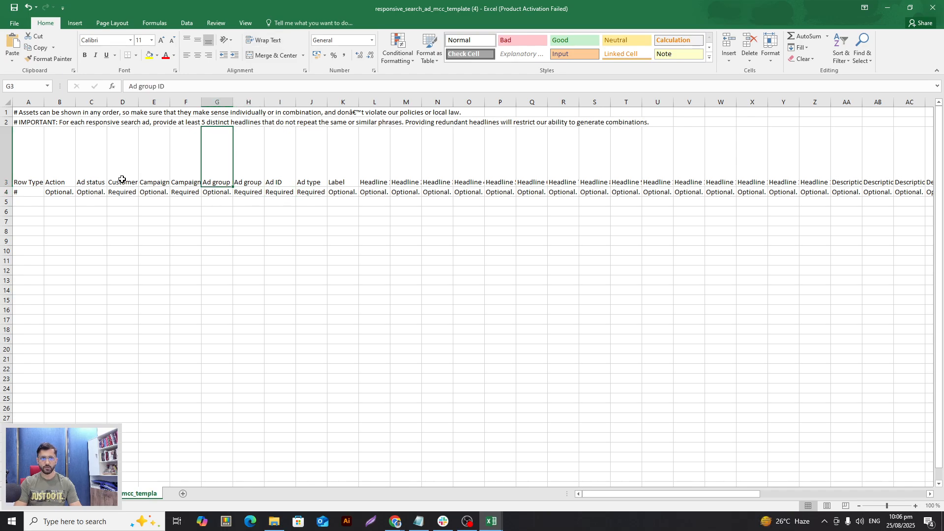
{"action": "key", "text": "Down"}
{"action": "key", "text": "Right"}
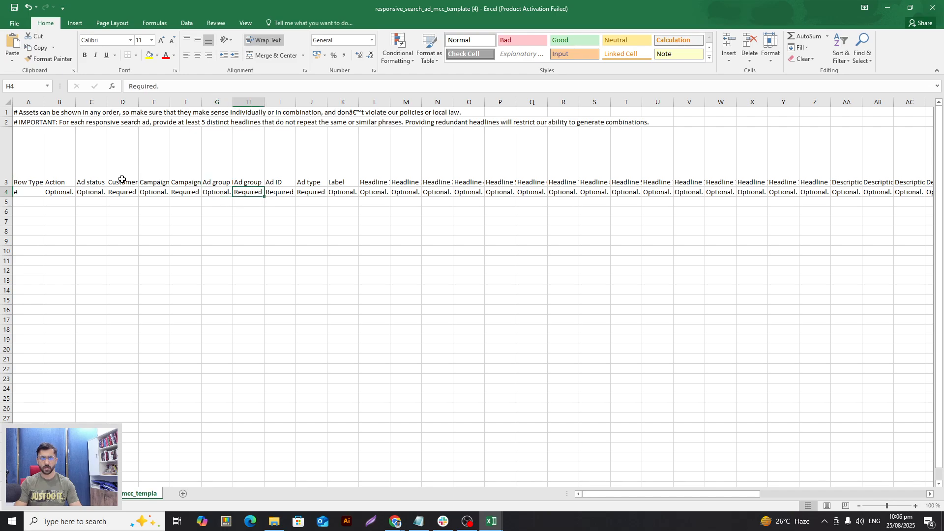
{"action": "key", "text": "Right"}
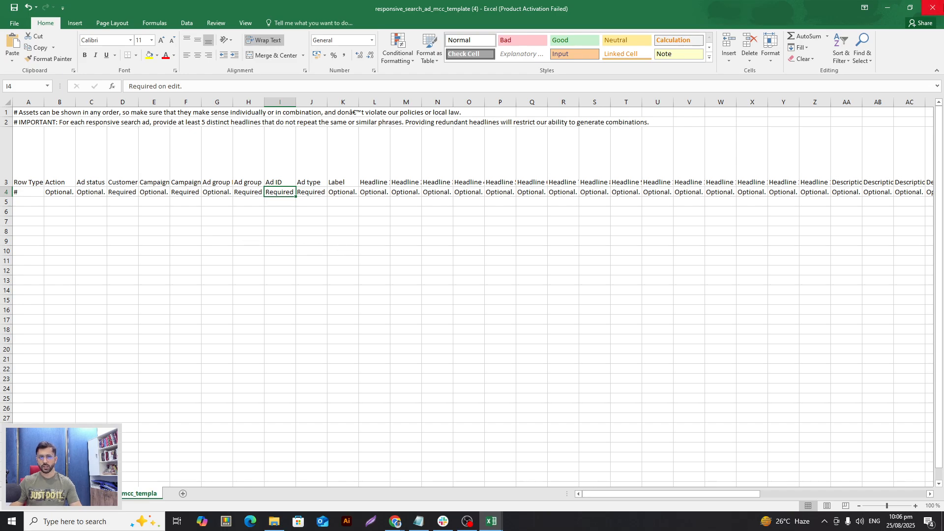
Close both open responsive search ad template workbooks without saving and dismiss the template download dialog in Google Ads
{"action": "left_click", "coordinate": [932, 7]}
{"action": "left_click", "coordinate": [473, 269]}
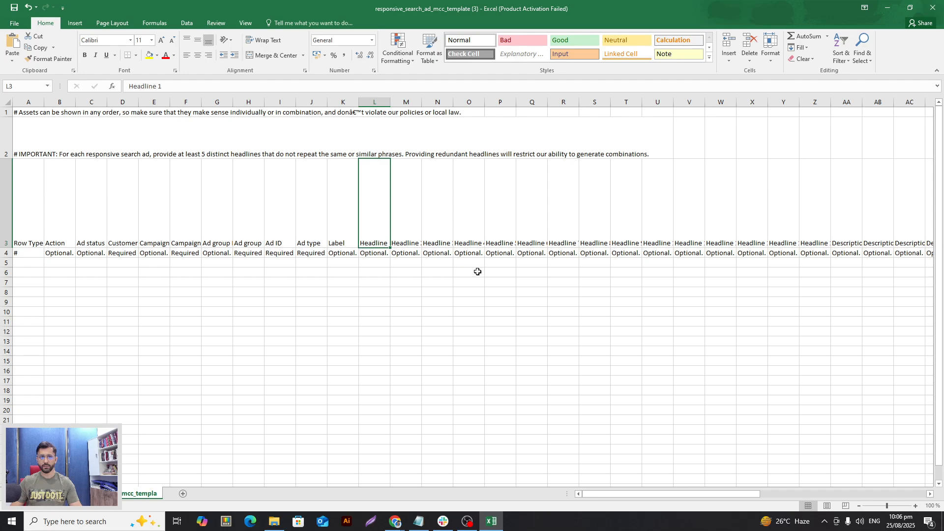
{"action": "left_click", "coordinate": [932, 8]}
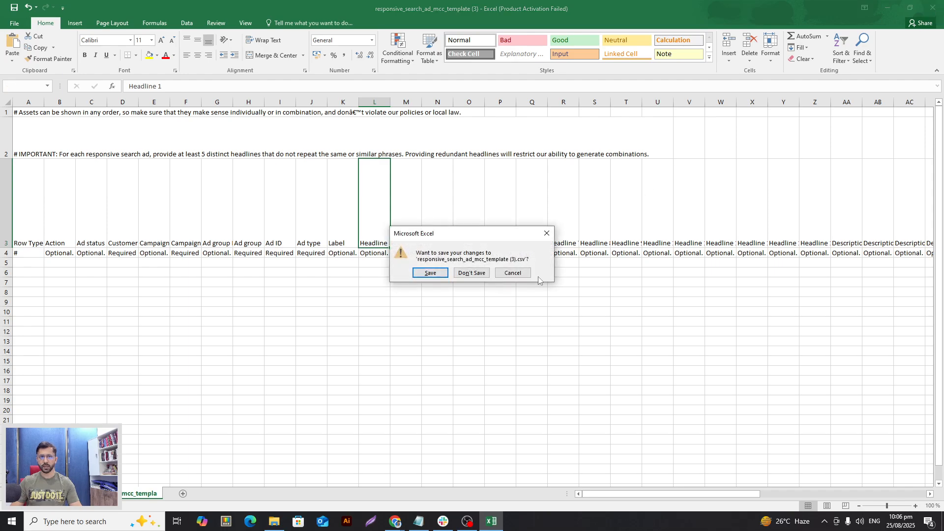
{"action": "left_click", "coordinate": [472, 275]}
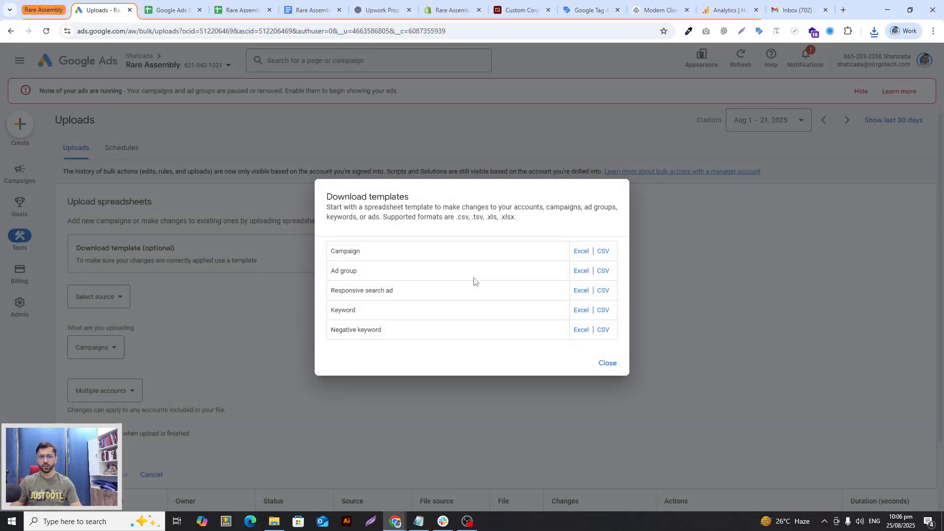
{"action": "left_click", "coordinate": [607, 364]}
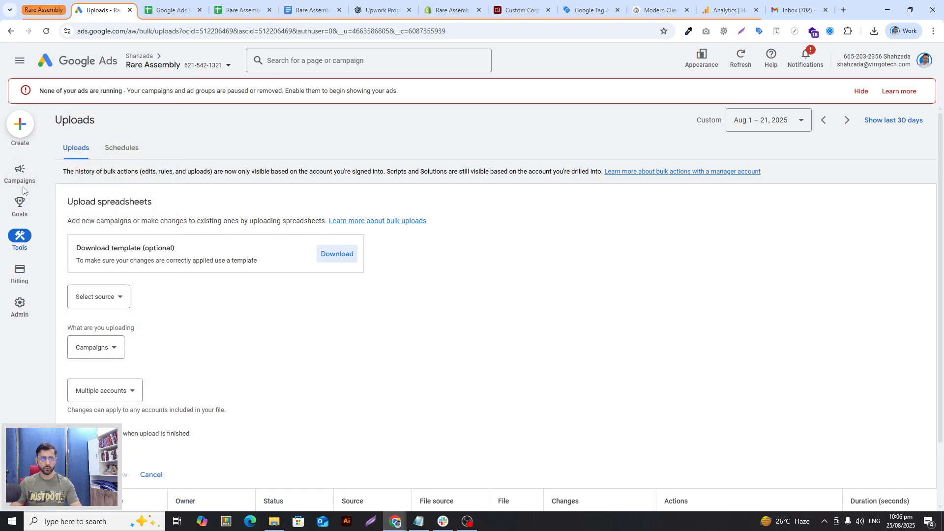
Open the Ads list of the Rare Assembly account in Google Ads
{"action": "mouse_move", "coordinate": [18, 181]}
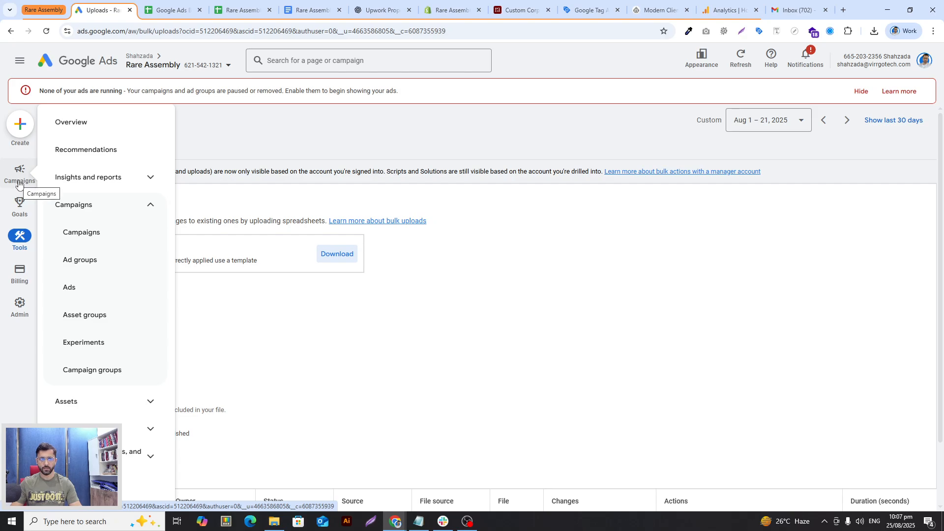
{"action": "mouse_move", "coordinate": [15, 217]}
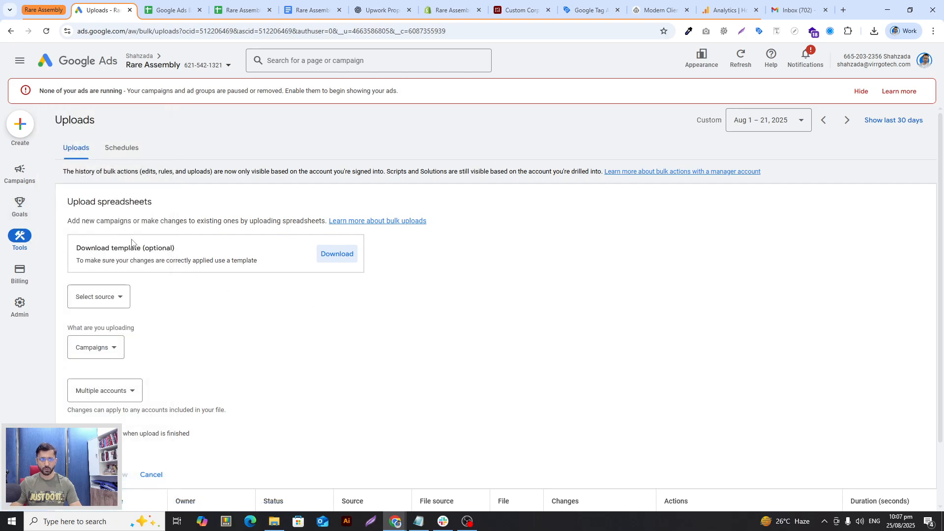
{"action": "left_click", "coordinate": [18, 173]}
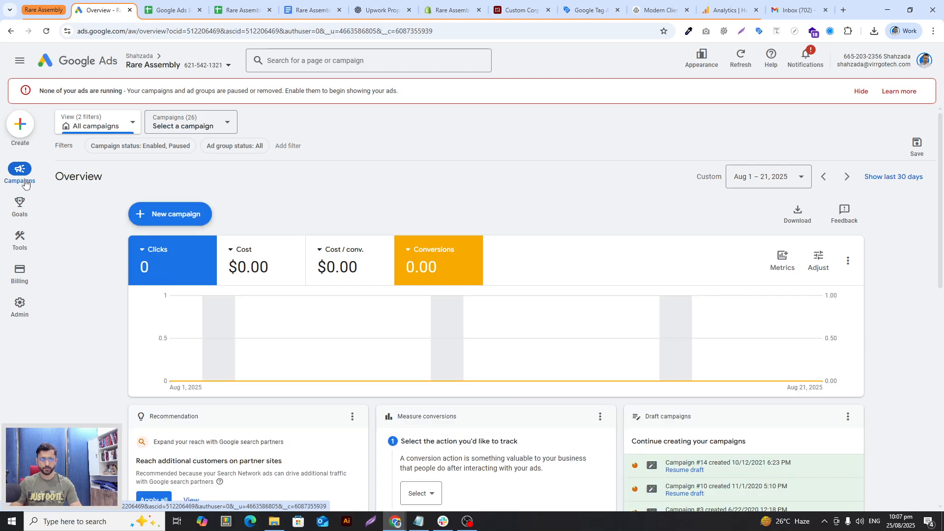
{"action": "mouse_move", "coordinate": [21, 206]}
{"action": "mouse_move", "coordinate": [21, 175]}
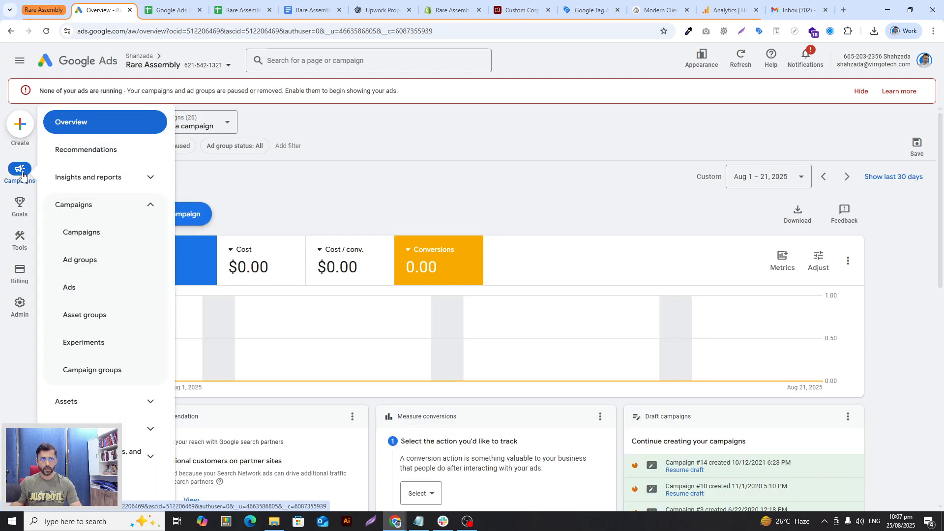
{"action": "left_click", "coordinate": [108, 287]}
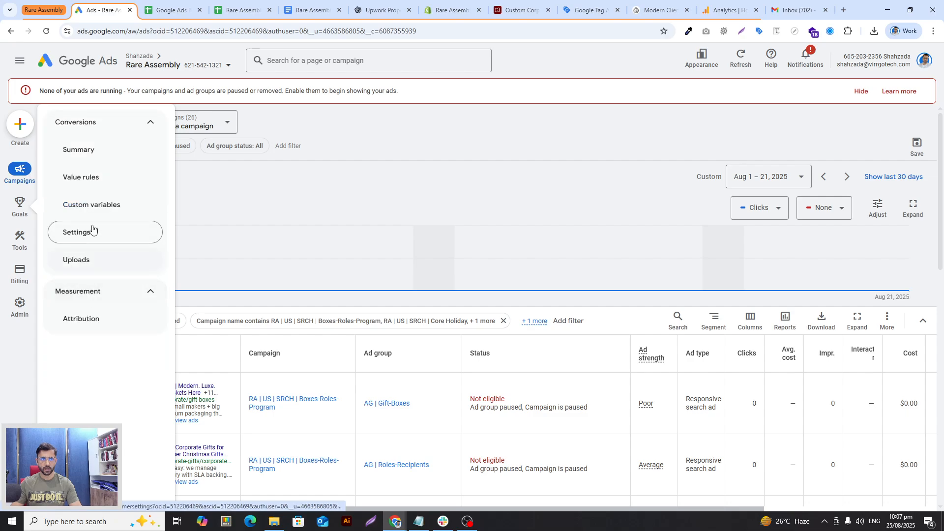
Open the account's Campaigns list and review the filtered search campaigns
{"action": "mouse_move", "coordinate": [21, 170]}
{"action": "left_click", "coordinate": [107, 234]}
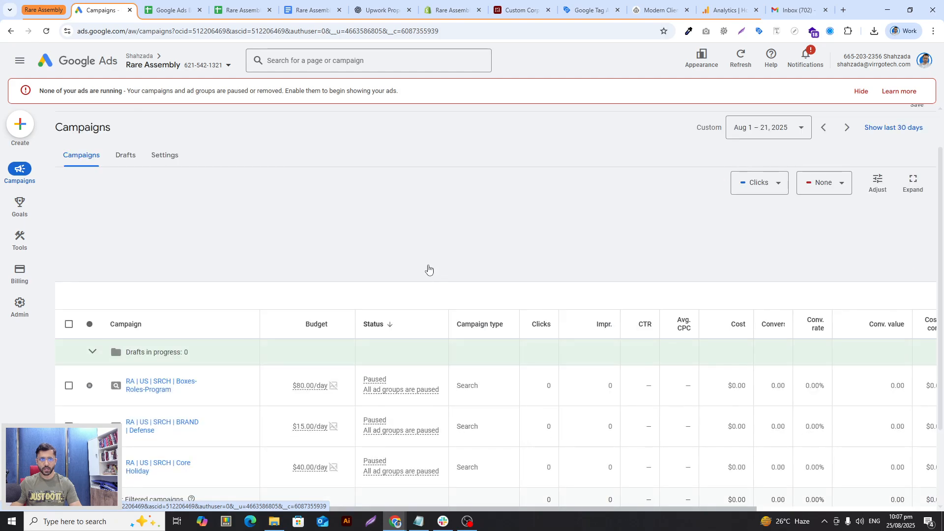
{"action": "scroll", "coordinate": [428, 268], "scroll_direction": "down", "scroll_amount": 3}
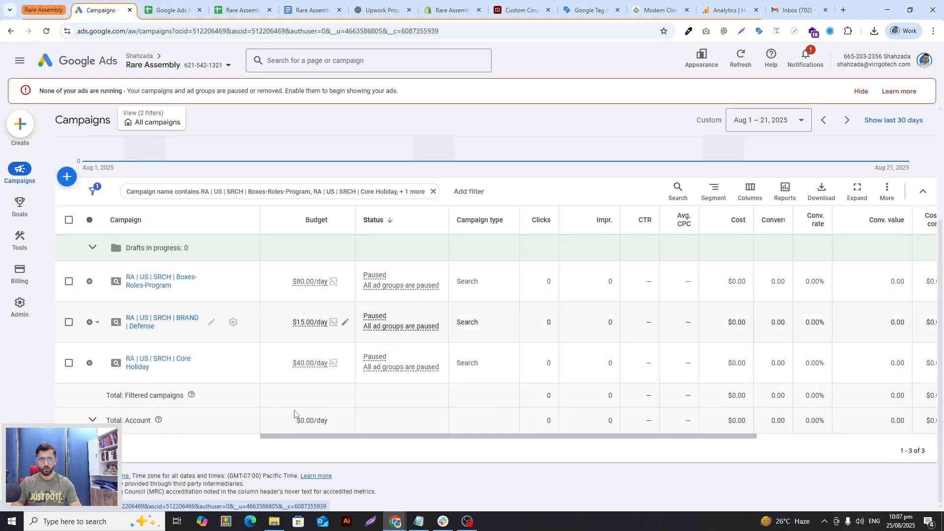
Open the account's Ads list from the campaigns view
{"action": "left_click_drag", "start_coordinate": [385, 436], "coordinate": [309, 442]}
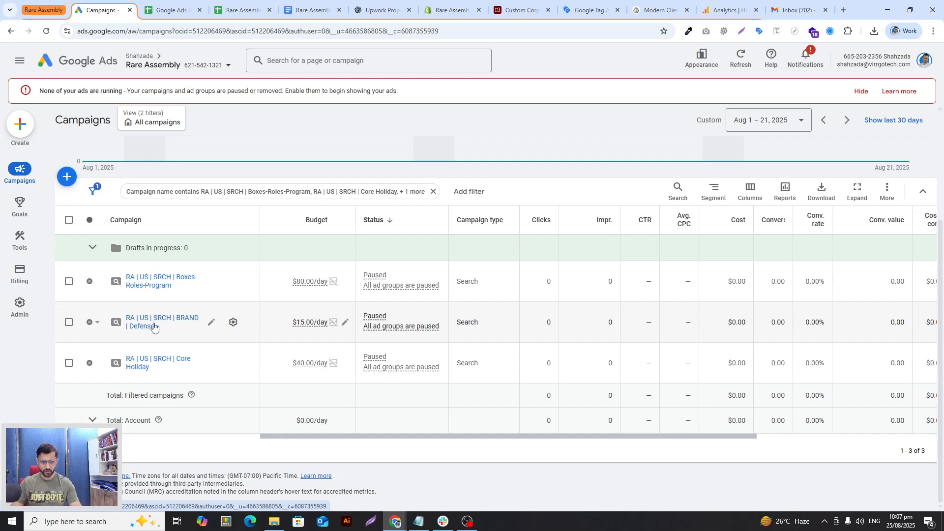
{"action": "mouse_move", "coordinate": [24, 178]}
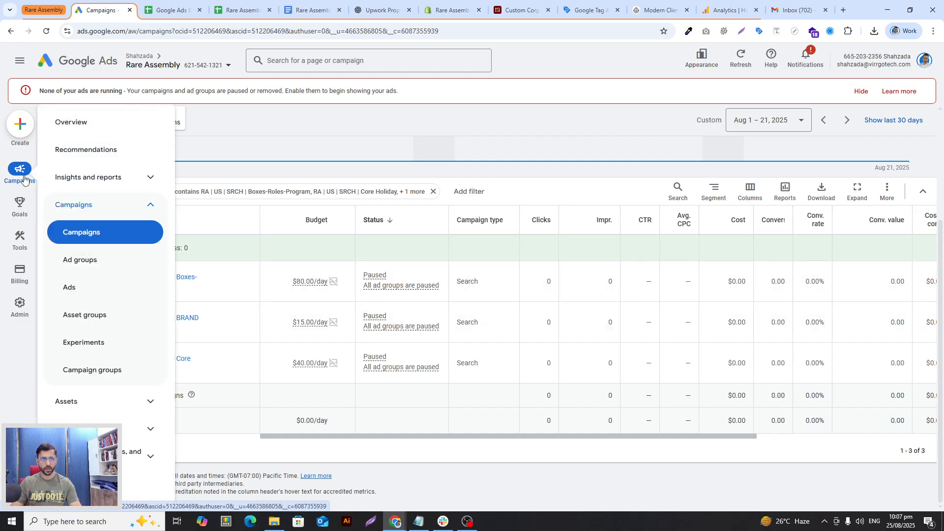
{"action": "left_click", "coordinate": [101, 286]}
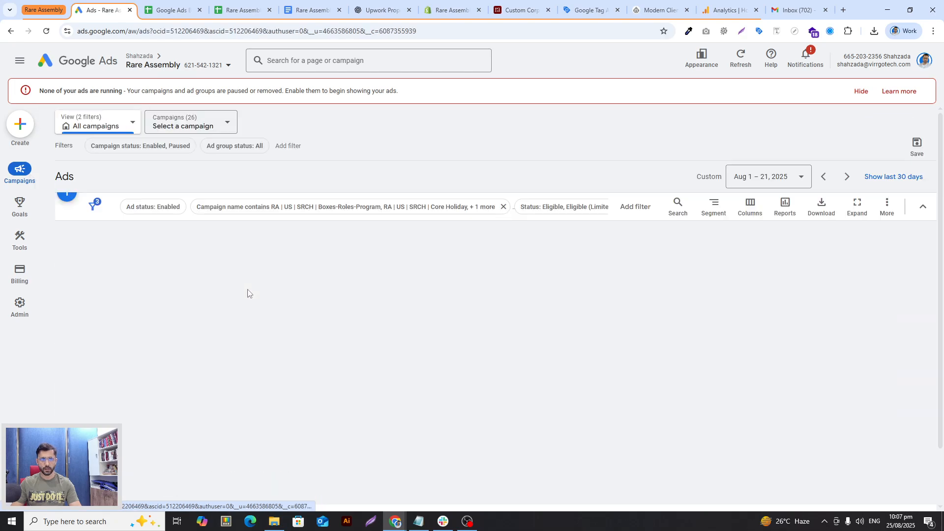
Review the filtered responsive search ads in the Ads list, including their campaign, ad group, status and performance columns
{"action": "scroll", "coordinate": [364, 382], "scroll_direction": "down", "scroll_amount": 10}
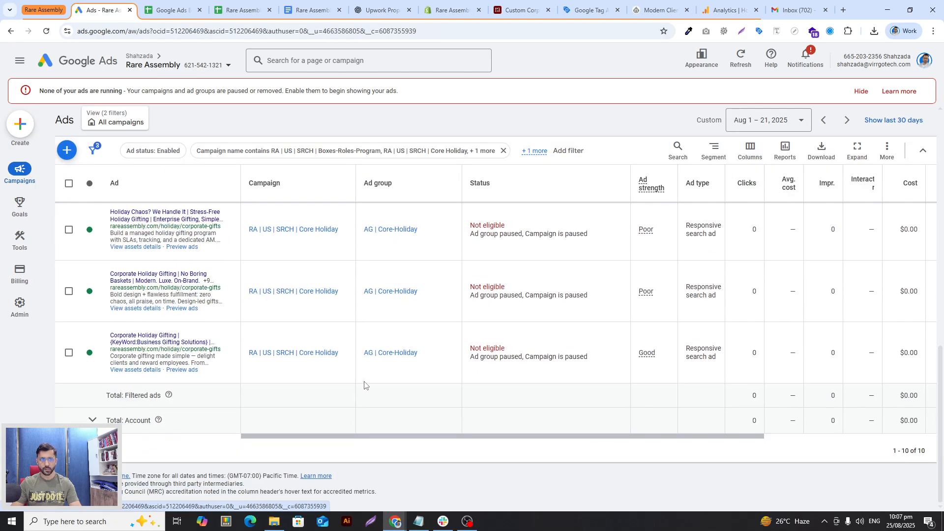
{"action": "left_click_drag", "start_coordinate": [556, 439], "coordinate": [713, 440]}
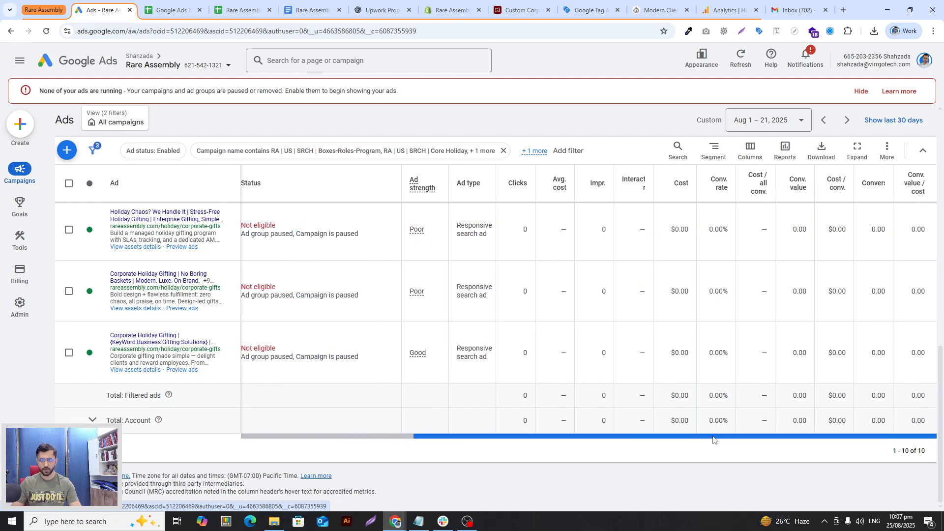
{"action": "scroll", "coordinate": [710, 441], "scroll_direction": "up", "scroll_amount": 10}
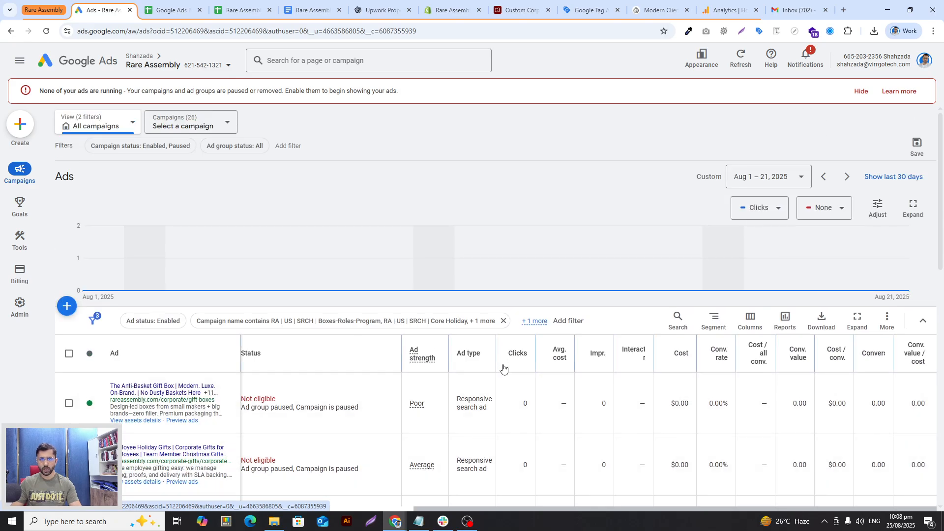
{"action": "scroll", "coordinate": [709, 441], "scroll_direction": "down", "scroll_amount": 10}
{"action": "left_click_drag", "start_coordinate": [584, 441], "coordinate": [404, 446]}
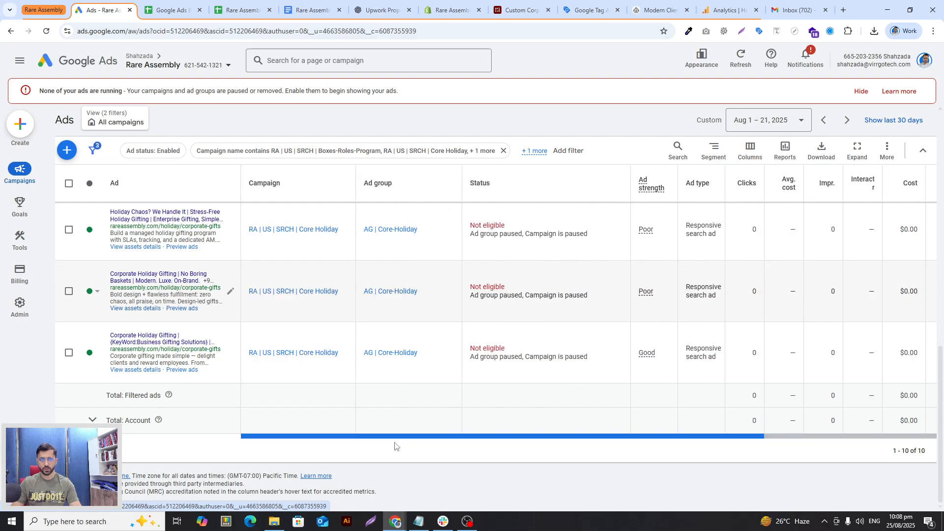
{"action": "scroll", "coordinate": [219, 314], "scroll_direction": "up", "scroll_amount": 8}
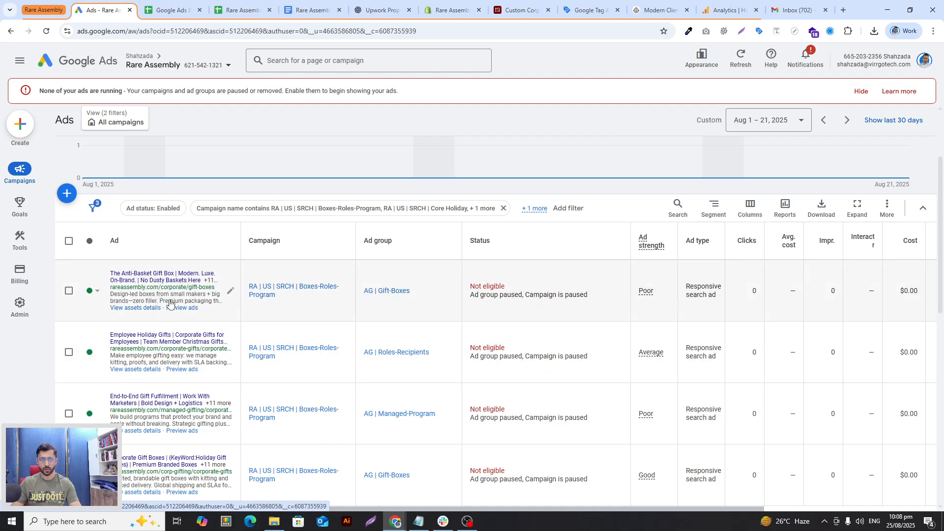
{"action": "scroll", "coordinate": [216, 322], "scroll_direction": "down", "scroll_amount": 2}
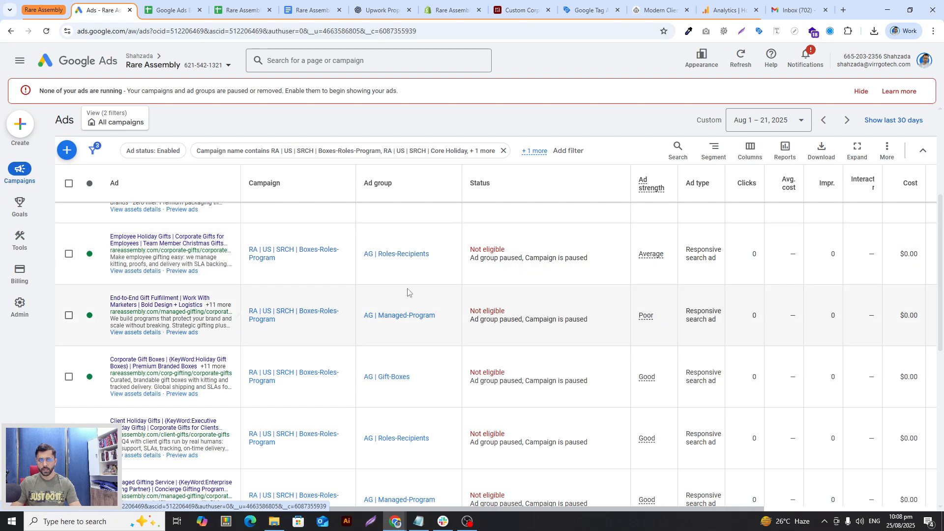
{"action": "scroll", "coordinate": [672, 341], "scroll_direction": "up", "scroll_amount": 2}
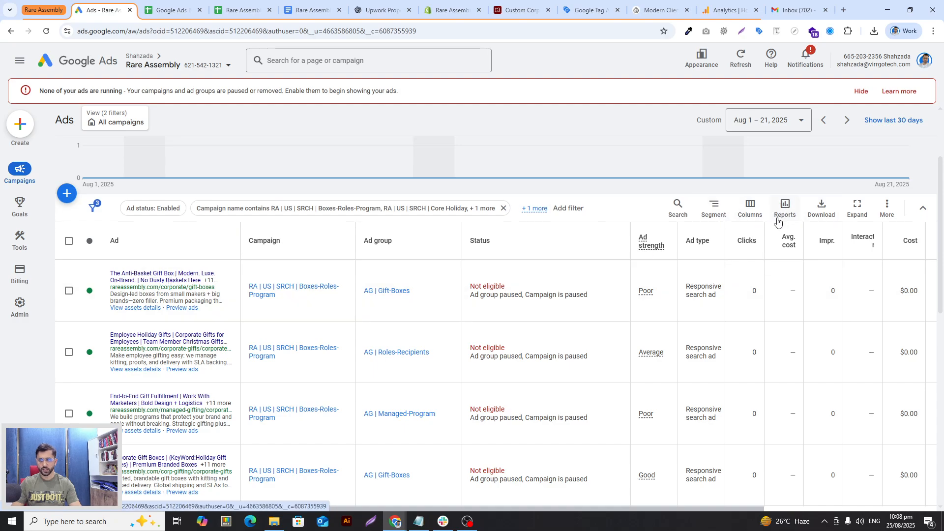
Download the ads report as Google Sheets with editable columns for Bulk Upload included, and open the resulting sheet
{"action": "left_click", "coordinate": [824, 212]}
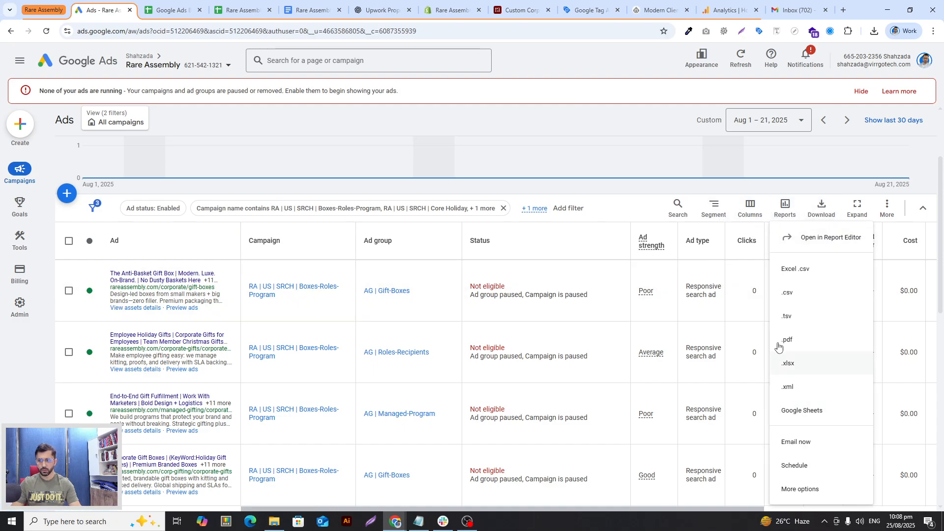
{"action": "scroll", "coordinate": [812, 379], "scroll_direction": "down", "scroll_amount": 2}
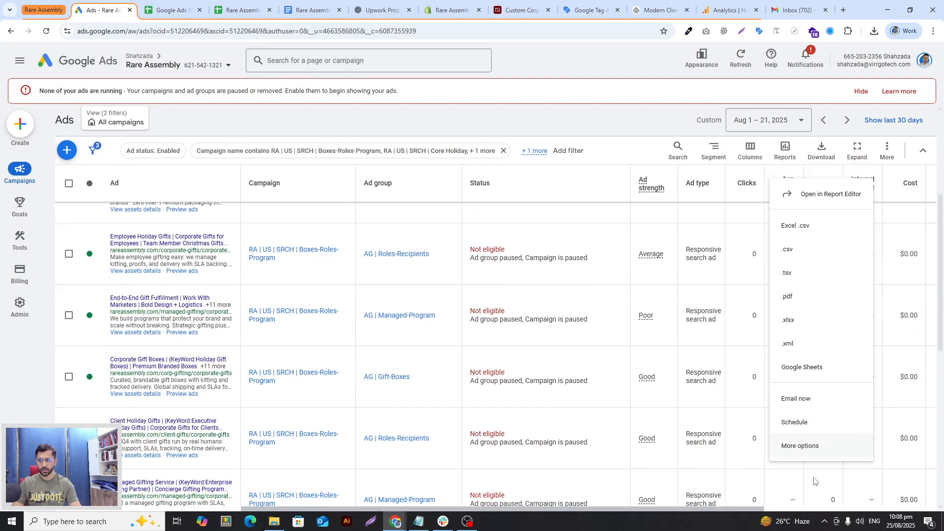
{"action": "left_click", "coordinate": [806, 451]}
{"action": "left_click", "coordinate": [404, 336]}
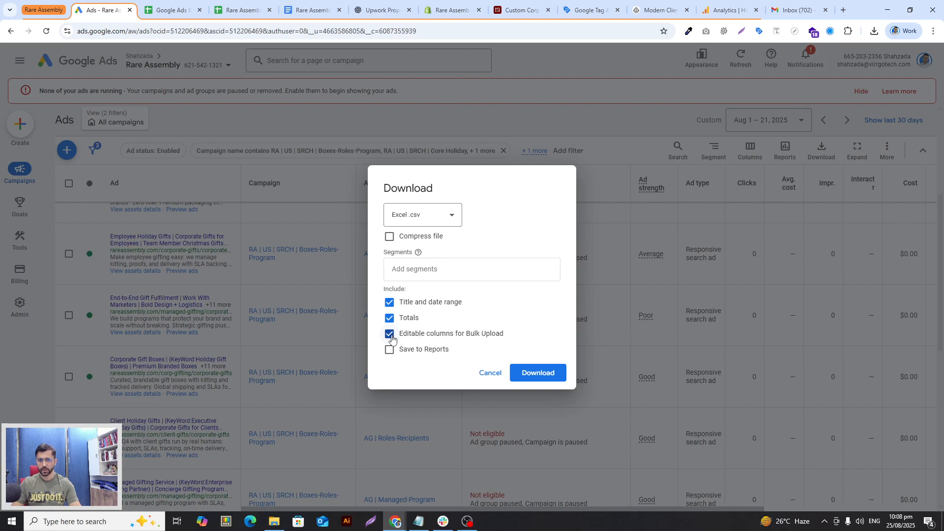
{"action": "left_click", "coordinate": [427, 219]}
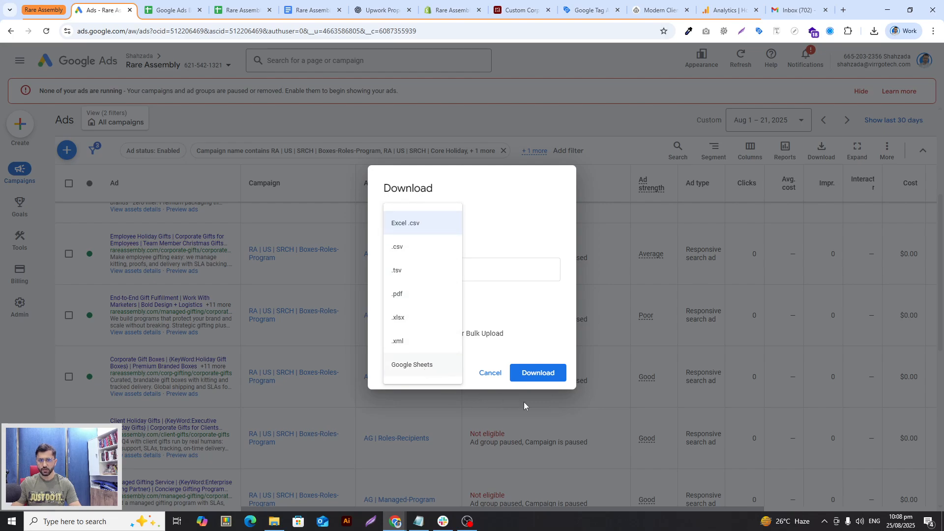
{"action": "left_click", "coordinate": [424, 364]}
{"action": "left_click", "coordinate": [539, 403]}
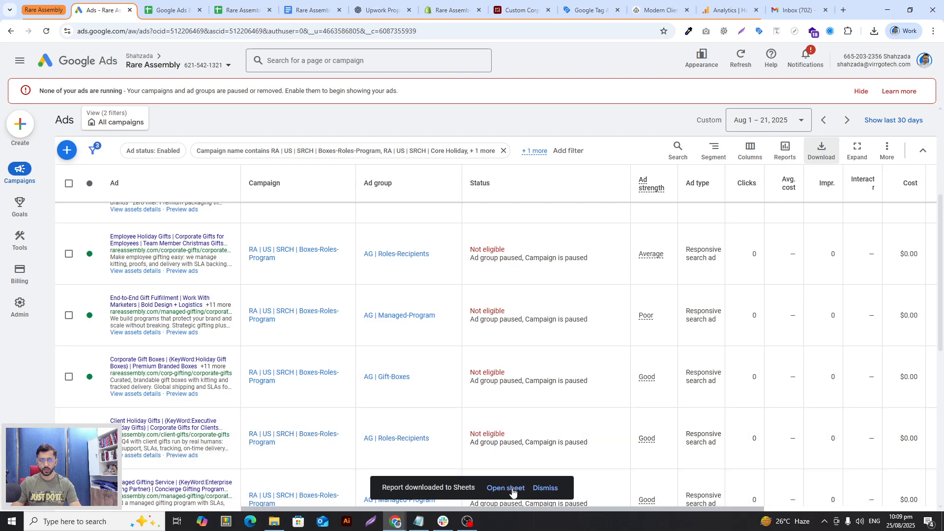
{"action": "left_click", "coordinate": [512, 493]}
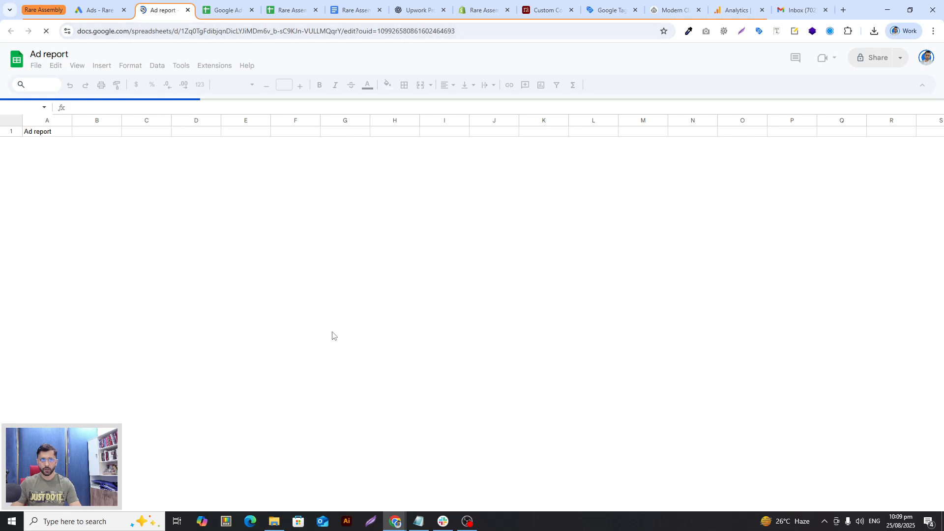
Examine the ad report's Headline and Headline position columns for the exported ads
{"action": "left_click", "coordinate": [239, 152]}
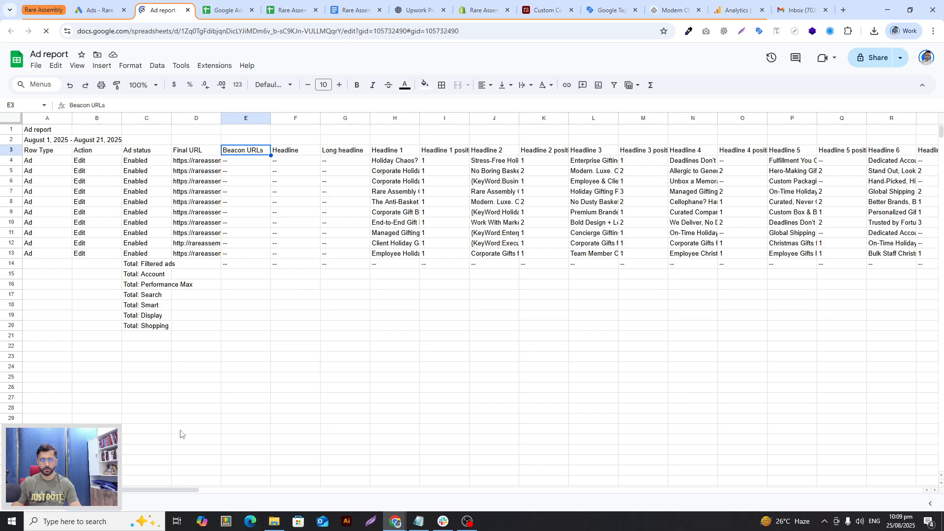
{"action": "left_click_drag", "start_coordinate": [161, 490], "coordinate": [217, 493]}
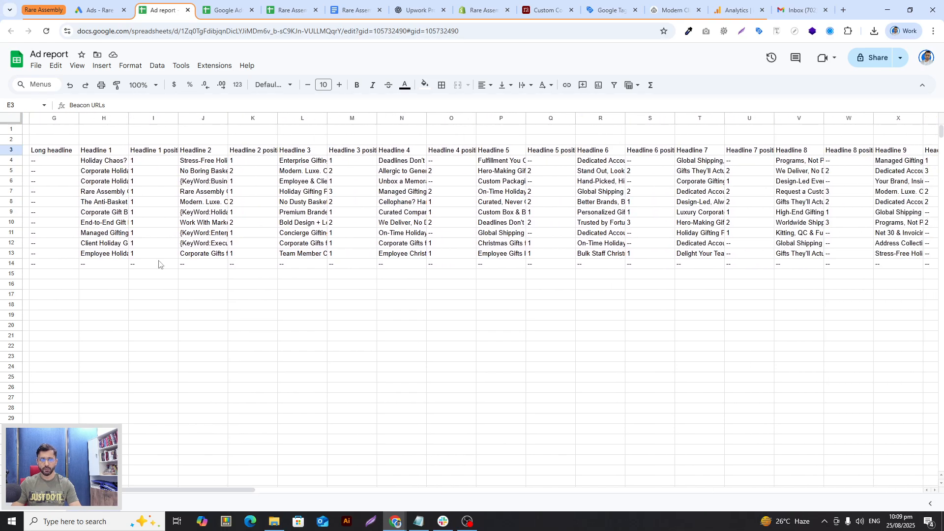
{"action": "left_click", "coordinate": [101, 181]}
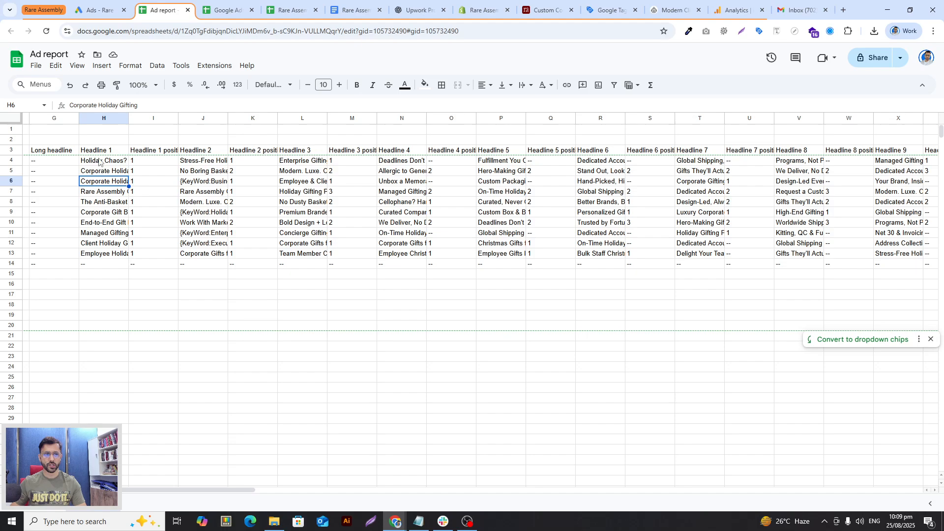
{"action": "left_click", "coordinate": [186, 184]}
{"action": "left_click", "coordinate": [345, 175]}
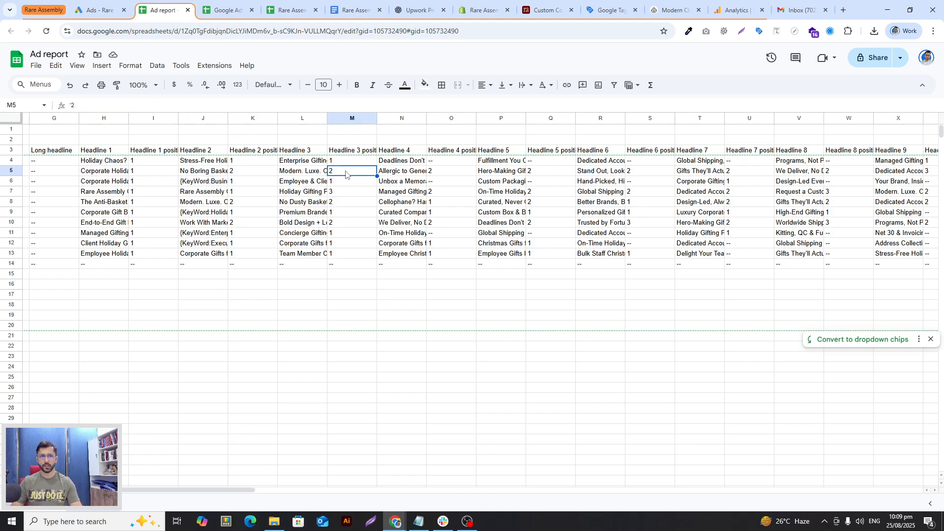
Examine the Campaign ID, Ad group ID and Ad ID columns near the end of the ad report
{"action": "left_click_drag", "start_coordinate": [211, 490], "coordinate": [889, 468]}
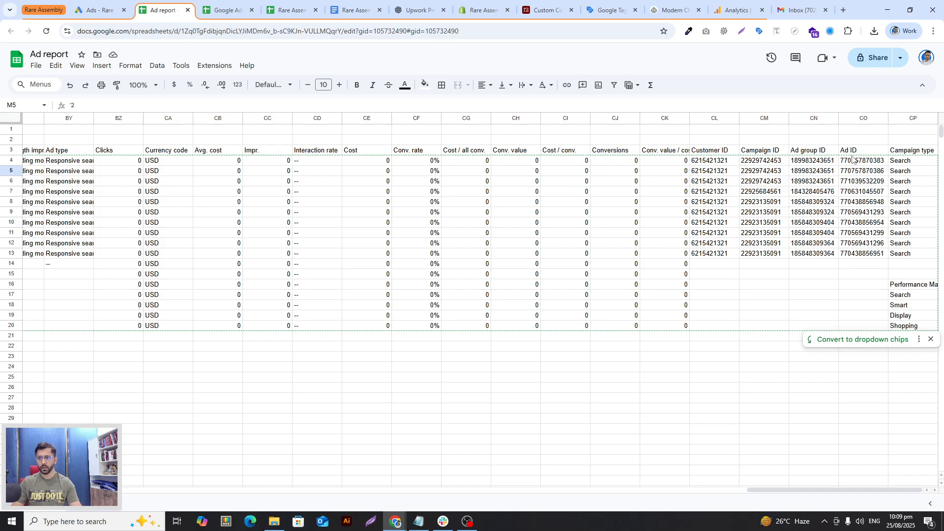
{"action": "left_click", "coordinate": [866, 223]}
{"action": "left_click", "coordinate": [877, 275]}
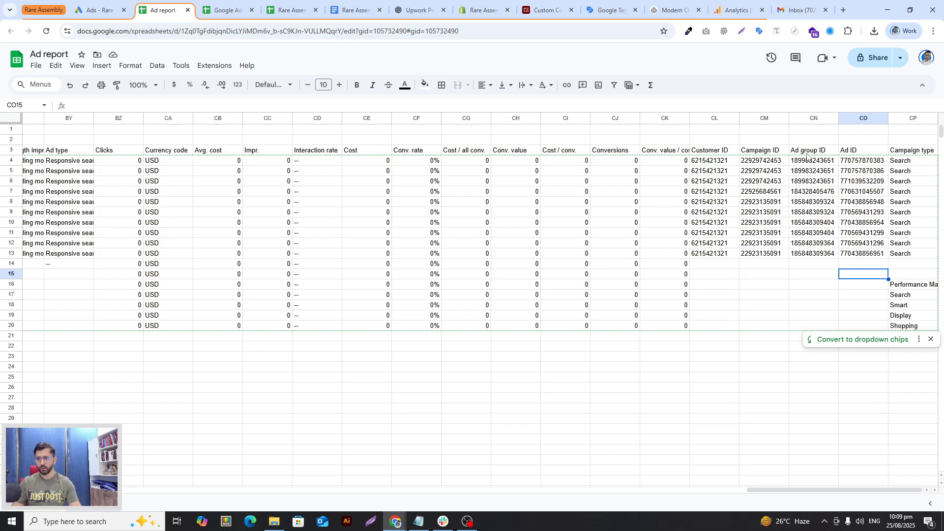
{"action": "left_click_drag", "start_coordinate": [770, 274], "coordinate": [771, 173]}
{"action": "left_click_drag", "start_coordinate": [854, 276], "coordinate": [844, 184]}
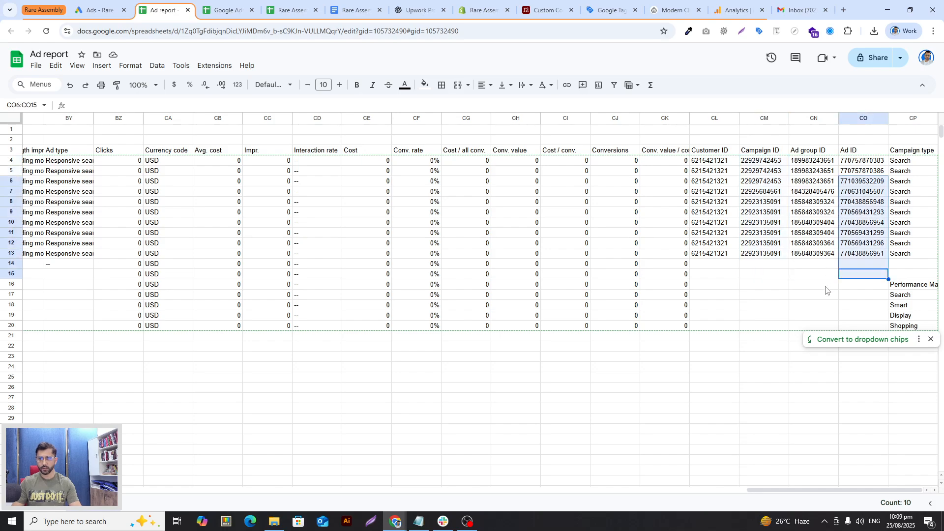
{"action": "left_click_drag", "start_coordinate": [818, 288], "coordinate": [792, 252]}
{"action": "left_click_drag", "start_coordinate": [764, 490], "coordinate": [806, 443]}
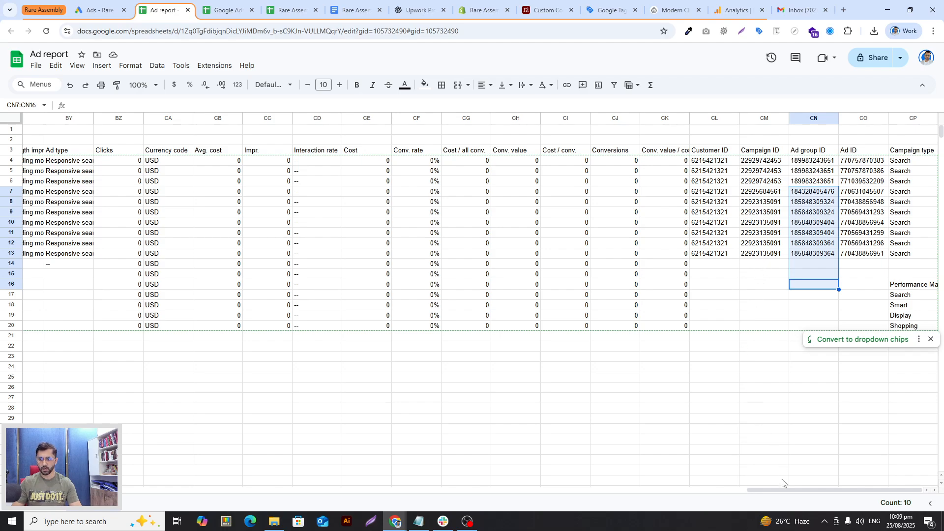
{"action": "left_click", "coordinate": [855, 191]}
Widen the Final URL column at the beginning of the ad report
{"action": "left_click_drag", "start_coordinate": [804, 490], "coordinate": [172, 489]}
{"action": "left_click_drag", "start_coordinate": [112, 489], "coordinate": [91, 489]}
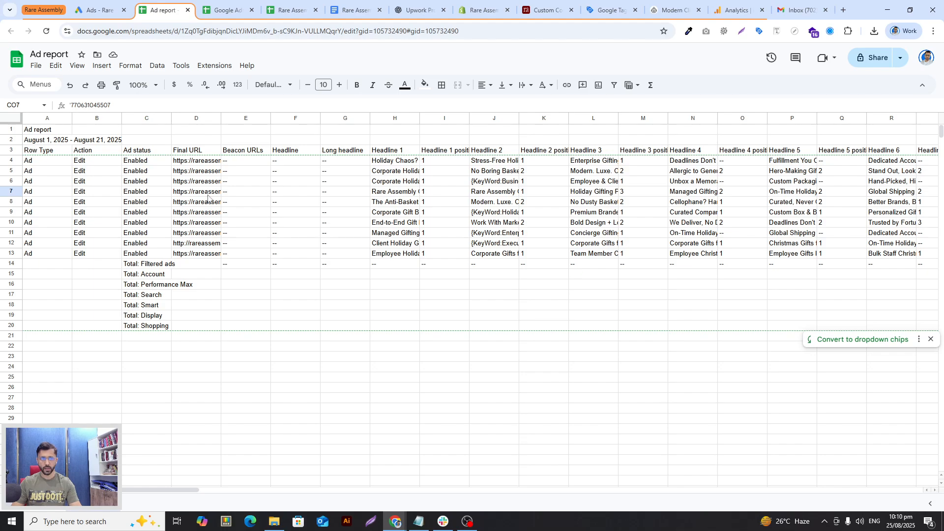
{"action": "left_click_drag", "start_coordinate": [221, 118], "coordinate": [277, 118]}
Review the remaining report columns, from the later headlines and descriptions to Path 1, Path 2, Campaign and Ad group
{"action": "left_click_drag", "start_coordinate": [181, 489], "coordinate": [433, 478]}
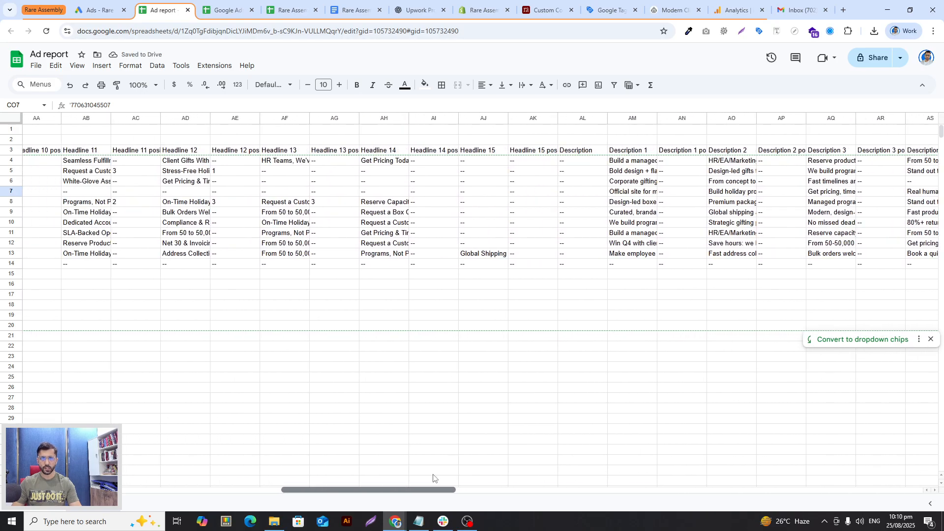
{"action": "left_click", "coordinate": [387, 212]}
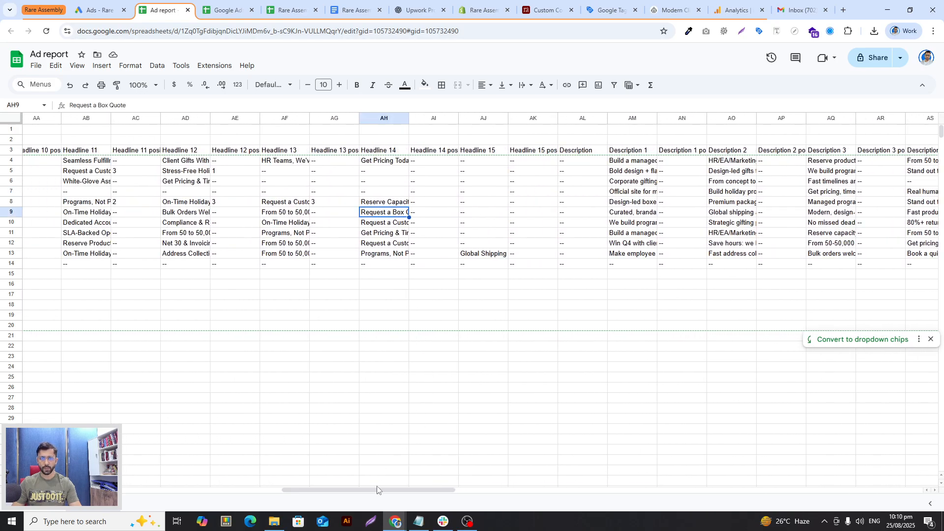
{"action": "left_click_drag", "start_coordinate": [399, 490], "coordinate": [698, 453]}
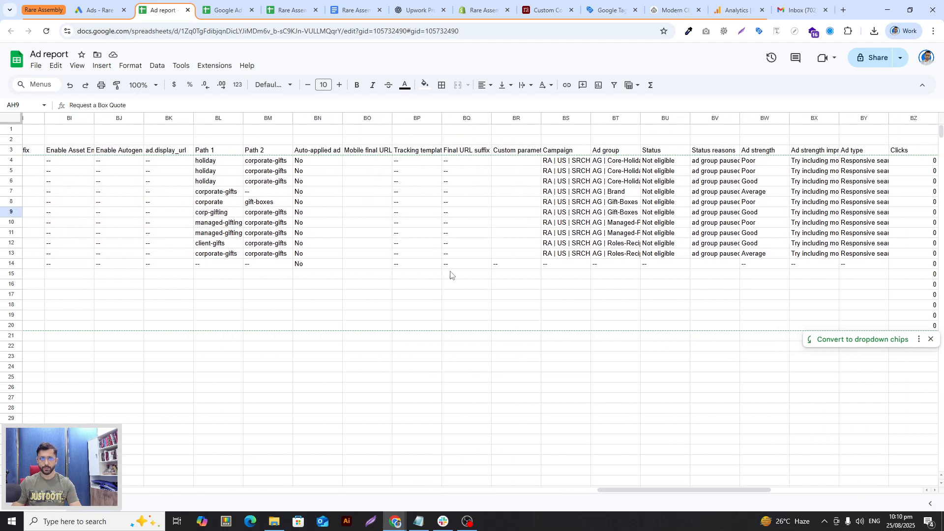
{"action": "left_click", "coordinate": [206, 204]}
{"action": "left_click", "coordinate": [582, 182]}
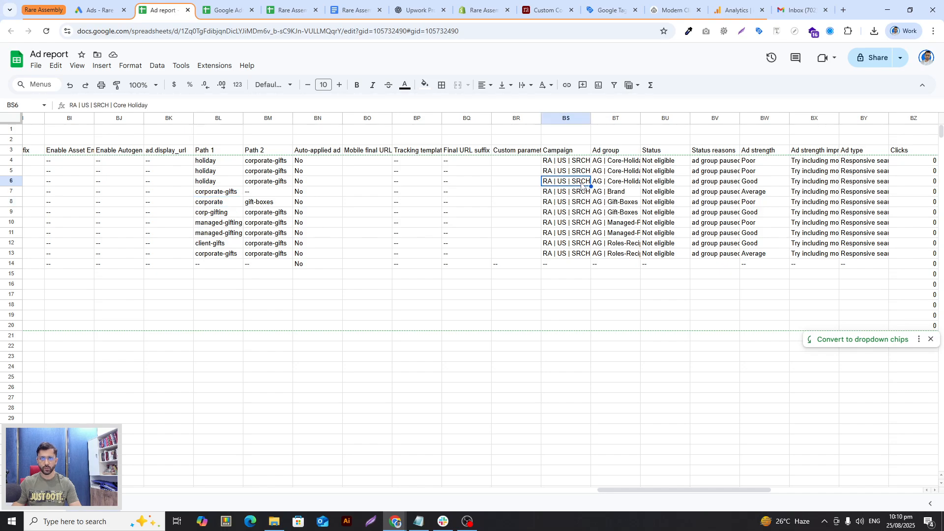
{"action": "left_click_drag", "start_coordinate": [647, 489], "coordinate": [147, 490]}
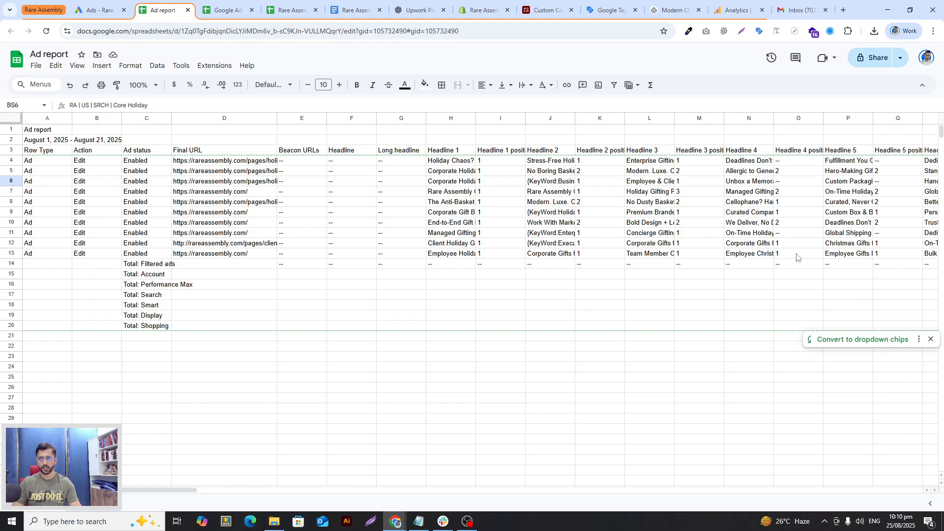
Switch to the Rare Assembly- Google Ads Plan spreadsheet and review the headlines, descriptions and URLs on its Ads Copy sheet
{"action": "left_click", "coordinate": [242, 2]}
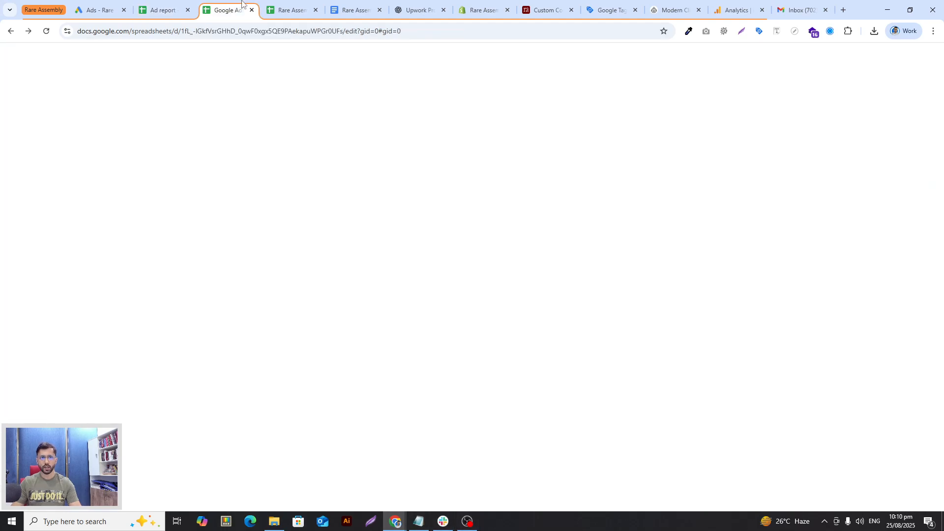
{"action": "left_click", "coordinate": [162, 10]}
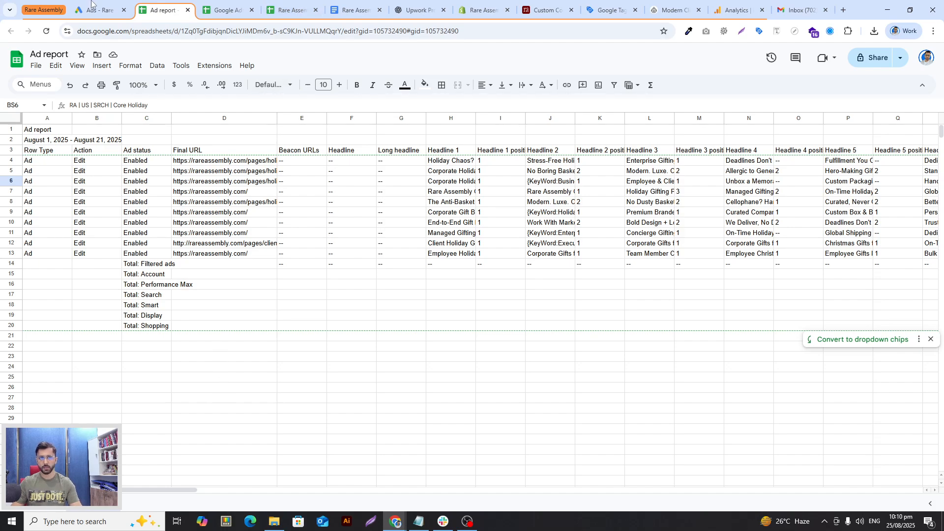
{"action": "left_click", "coordinate": [290, 10]}
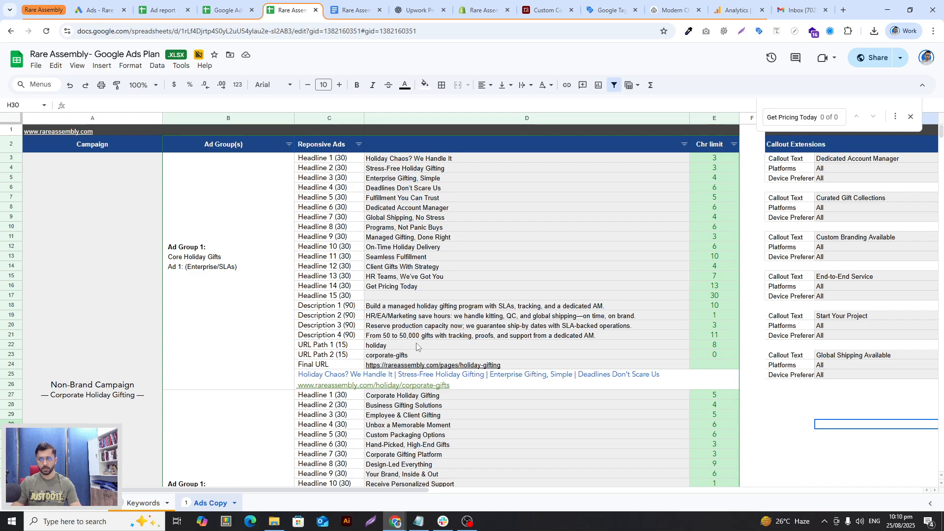
{"action": "scroll", "coordinate": [440, 300], "scroll_direction": "down", "scroll_amount": 18}
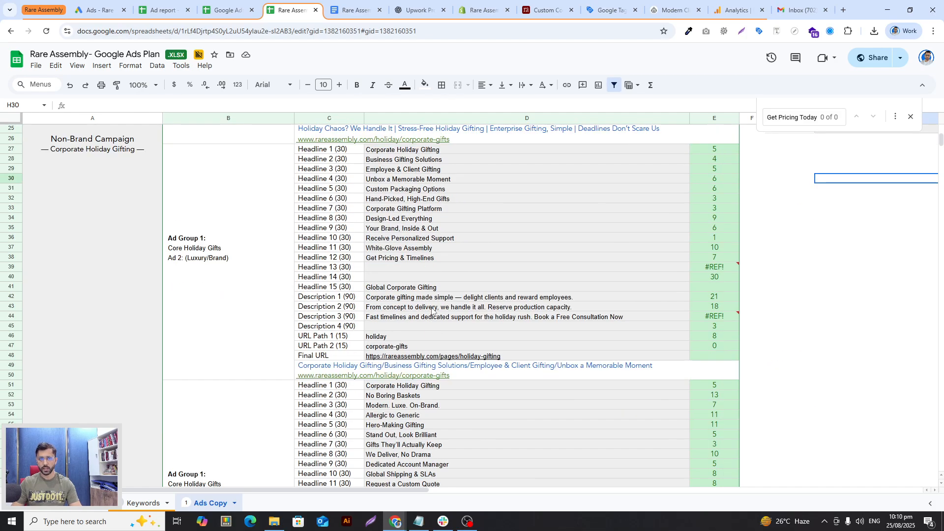
{"action": "scroll", "coordinate": [434, 318], "scroll_direction": "up", "scroll_amount": 17}
{"action": "scroll", "coordinate": [432, 318], "scroll_direction": "up", "scroll_amount": 2}
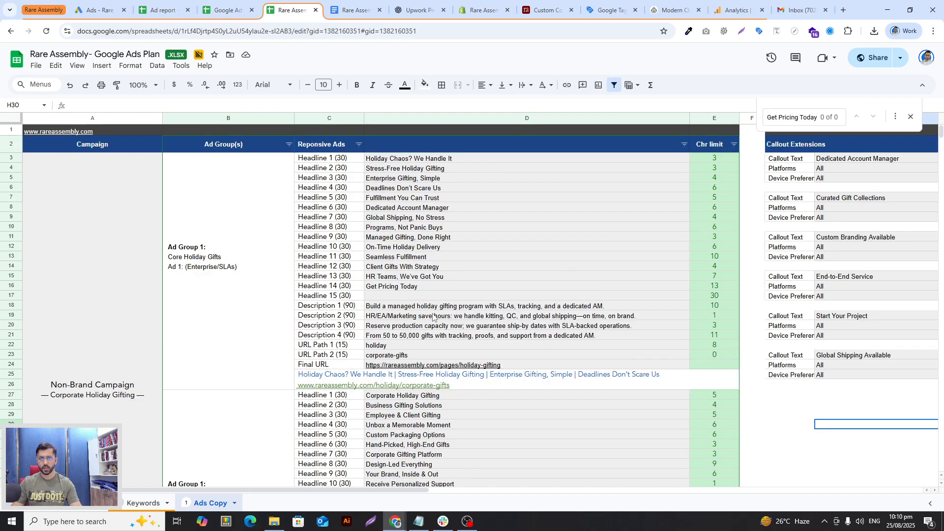
Compare the headlines, descriptions, URL paths and final URLs of the three Core Holiday Gifts ads on the Ads Copy sheet
{"action": "scroll", "coordinate": [432, 317], "scroll_direction": "down", "scroll_amount": 3}
{"action": "scroll", "coordinate": [383, 297], "scroll_direction": "up", "scroll_amount": 3}
{"action": "scroll", "coordinate": [329, 339], "scroll_direction": "down", "scroll_amount": 1}
{"action": "scroll", "coordinate": [336, 347], "scroll_direction": "up", "scroll_amount": 1}
{"action": "scroll", "coordinate": [336, 347], "scroll_direction": "down", "scroll_amount": 6}
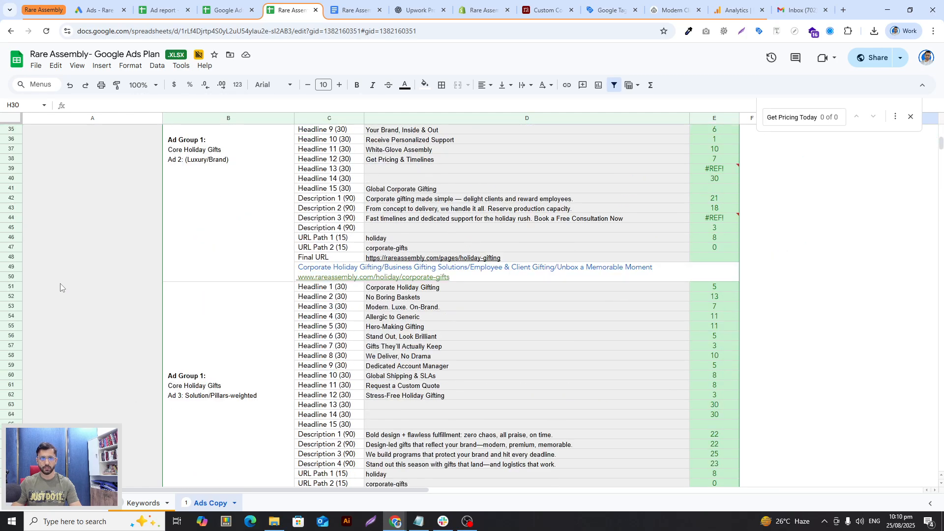
{"action": "scroll", "coordinate": [104, 294], "scroll_direction": "up", "scroll_amount": 6}
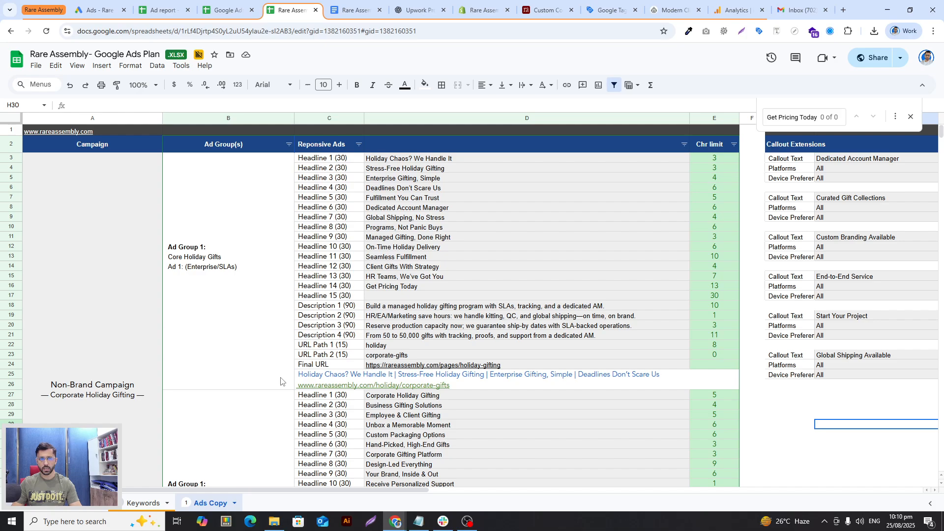
{"action": "scroll", "coordinate": [389, 395], "scroll_direction": "down", "scroll_amount": 3}
{"action": "scroll", "coordinate": [472, 376], "scroll_direction": "up", "scroll_amount": 3}
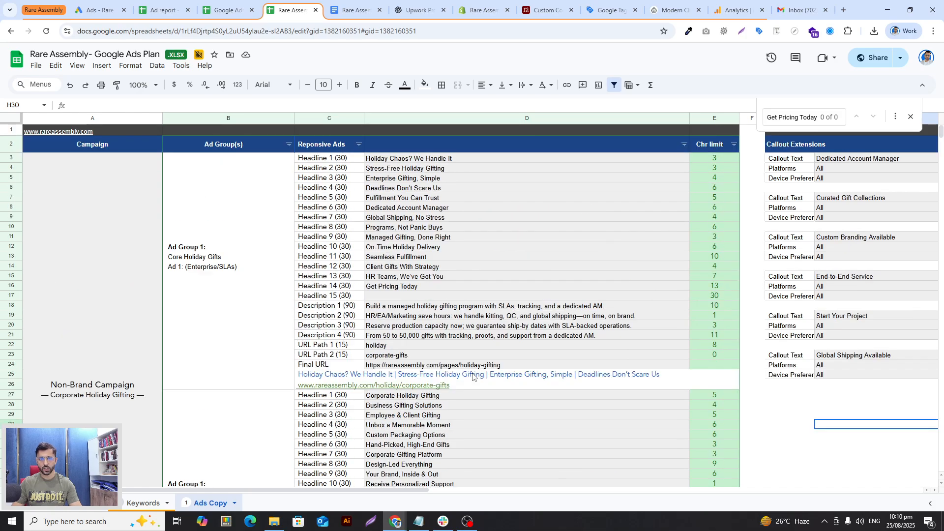
{"action": "scroll", "coordinate": [472, 377], "scroll_direction": "down", "scroll_amount": 3}
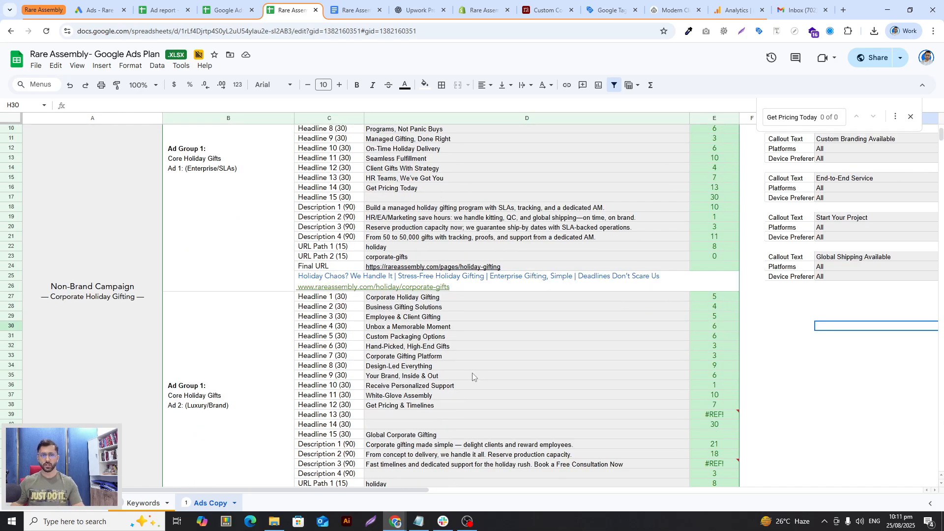
{"action": "scroll", "coordinate": [473, 376], "scroll_direction": "down", "scroll_amount": 15}
{"action": "scroll", "coordinate": [488, 374], "scroll_direction": "up", "scroll_amount": 12}
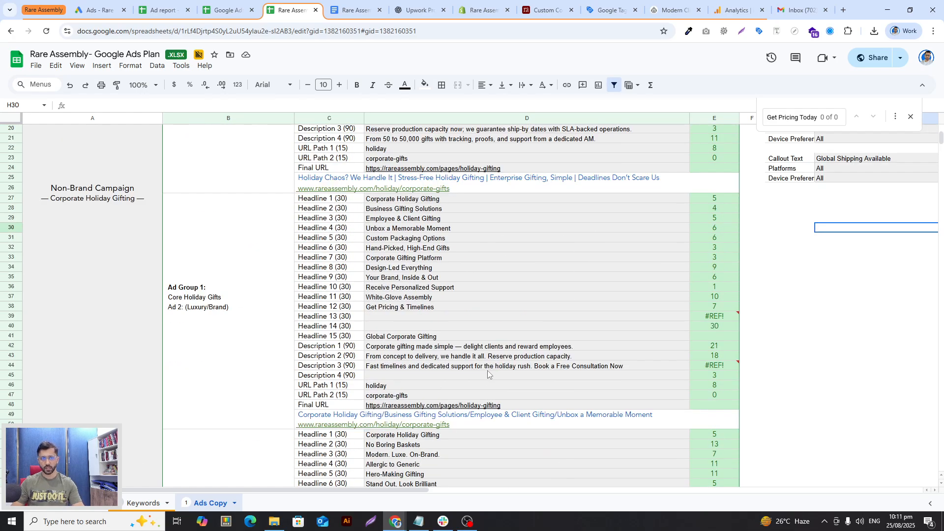
{"action": "scroll", "coordinate": [488, 373], "scroll_direction": "up", "scroll_amount": 6}
{"action": "scroll", "coordinate": [234, 281], "scroll_direction": "down", "scroll_amount": 2}
{"action": "scroll", "coordinate": [260, 288], "scroll_direction": "up", "scroll_amount": 2}
{"action": "scroll", "coordinate": [242, 311], "scroll_direction": "down", "scroll_amount": 5}
{"action": "scroll", "coordinate": [253, 311], "scroll_direction": "up", "scroll_amount": 5}
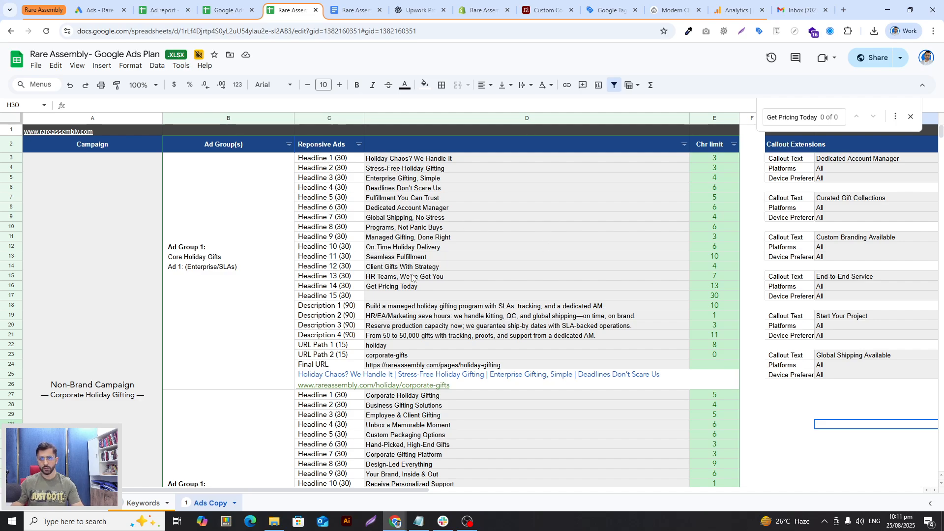
Check the URL paths of the Enterprise/SLAs ad and skim the remaining ad groups down to the Rare Assembly brand group
{"action": "scroll", "coordinate": [418, 292], "scroll_direction": "down", "scroll_amount": 3}
{"action": "left_click", "coordinate": [374, 259]}
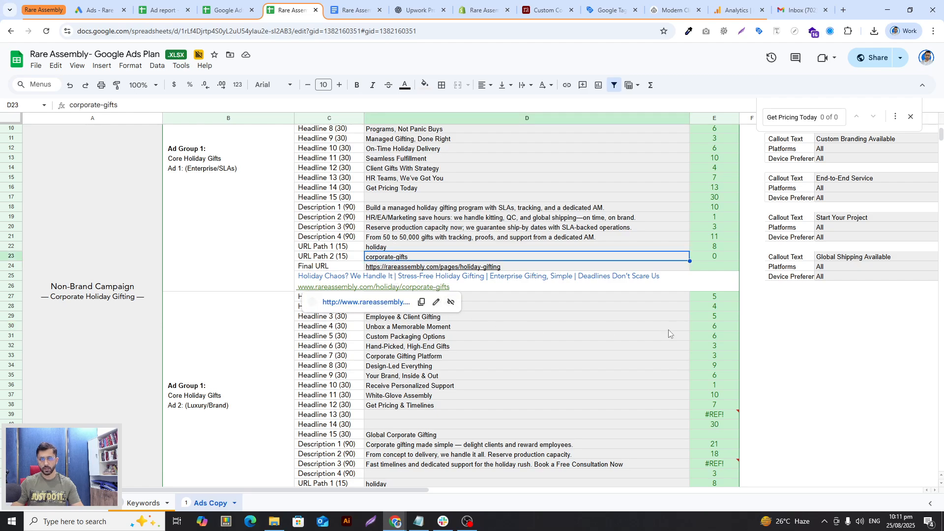
{"action": "left_click", "coordinate": [639, 329]}
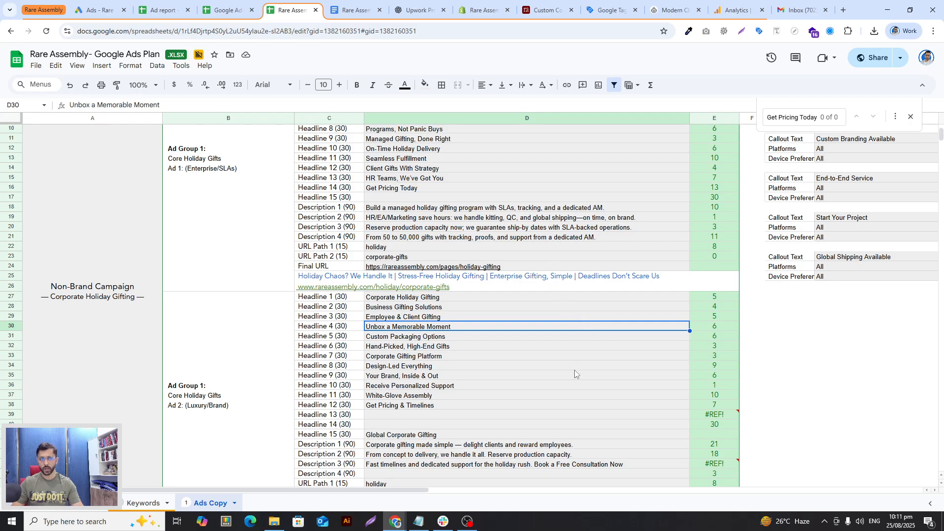
{"action": "scroll", "coordinate": [574, 370], "scroll_direction": "down", "scroll_amount": 6}
{"action": "scroll", "coordinate": [595, 378], "scroll_direction": "down", "scroll_amount": 20}
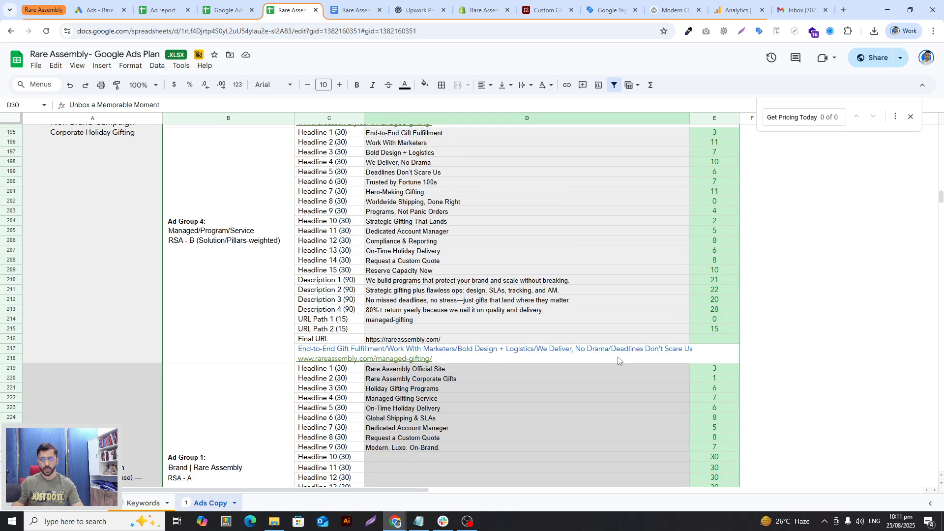
{"action": "scroll", "coordinate": [618, 361], "scroll_direction": "up", "scroll_amount": 20}
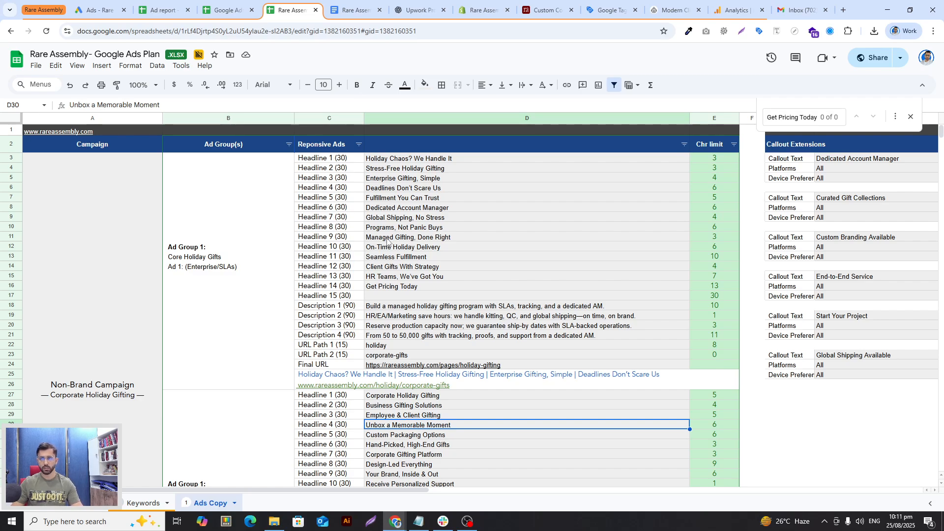
Switch to the Google Ads Bulk Upload spreadsheet and inspect the Headline 1 entries of its first two ad rows
{"action": "left_click", "coordinate": [233, 9]}
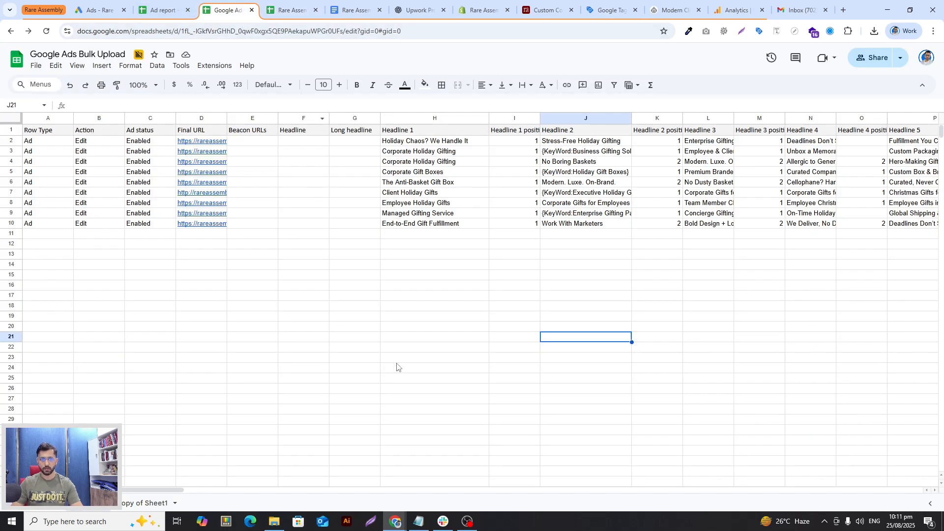
{"action": "left_click", "coordinate": [396, 358]}
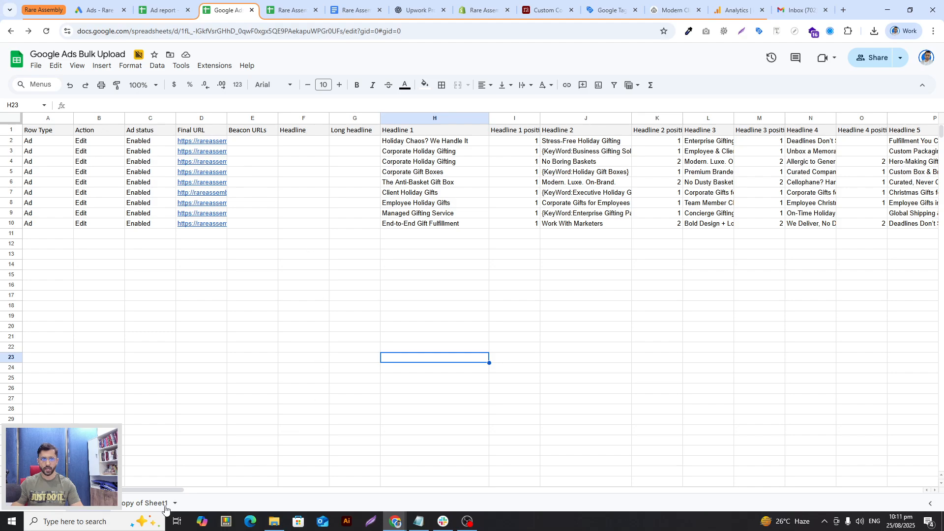
{"action": "mouse_move", "coordinate": [164, 490]}
{"action": "left_mouse_down"}
{"action": "mouse_move", "coordinate": [172, 490]}
{"action": "mouse_move", "coordinate": [162, 490]}
{"action": "left_mouse_up"}
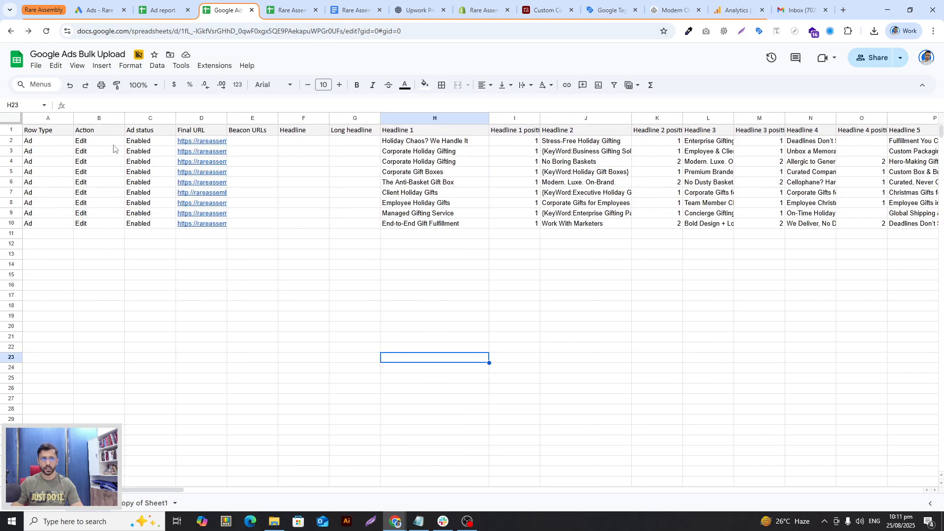
{"action": "left_click", "coordinate": [392, 144]}
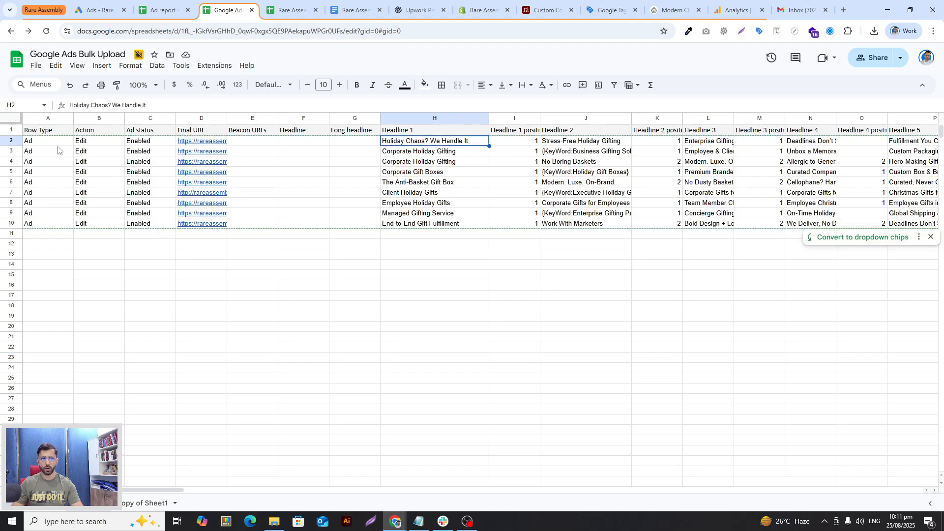
{"action": "left_click", "coordinate": [425, 155]}
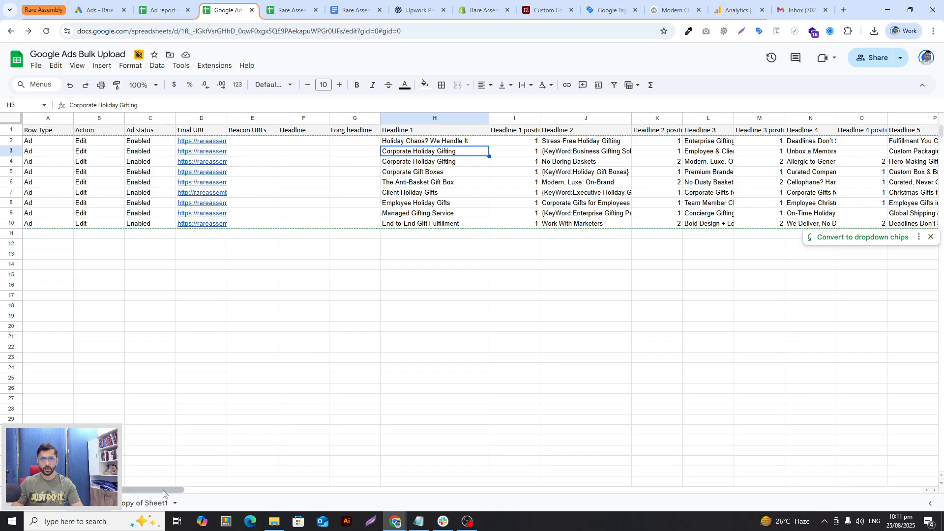
Examine the Campaign and Ad group entries of the three Core Holiday ads in the bulk upload sheet
{"action": "left_click_drag", "start_coordinate": [163, 491], "coordinate": [736, 461]}
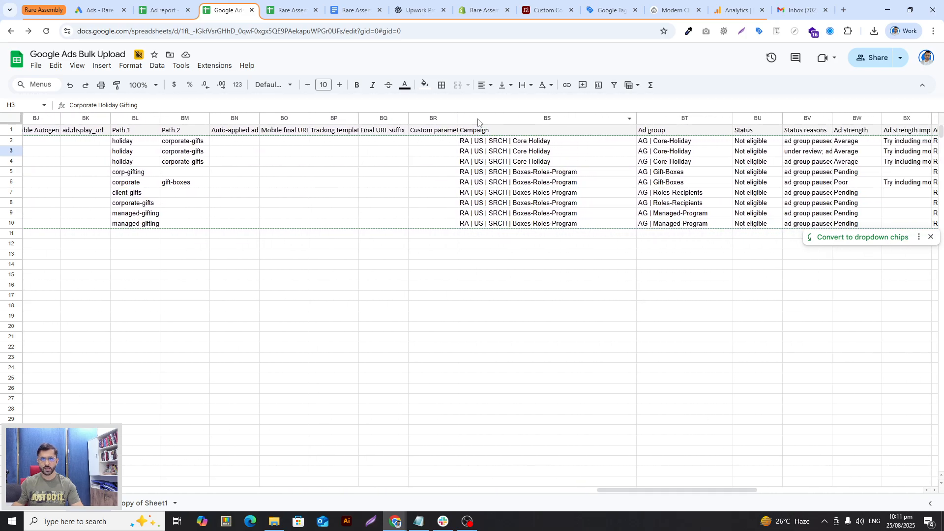
{"action": "left_click", "coordinate": [487, 141]}
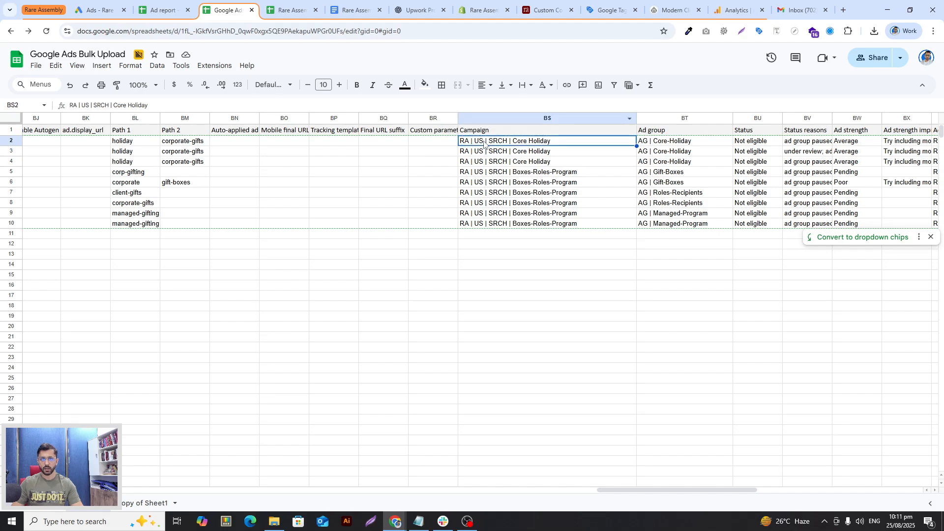
{"action": "left_click", "coordinate": [675, 143]}
{"action": "left_click", "coordinate": [698, 152]}
{"action": "left_click", "coordinate": [698, 163]}
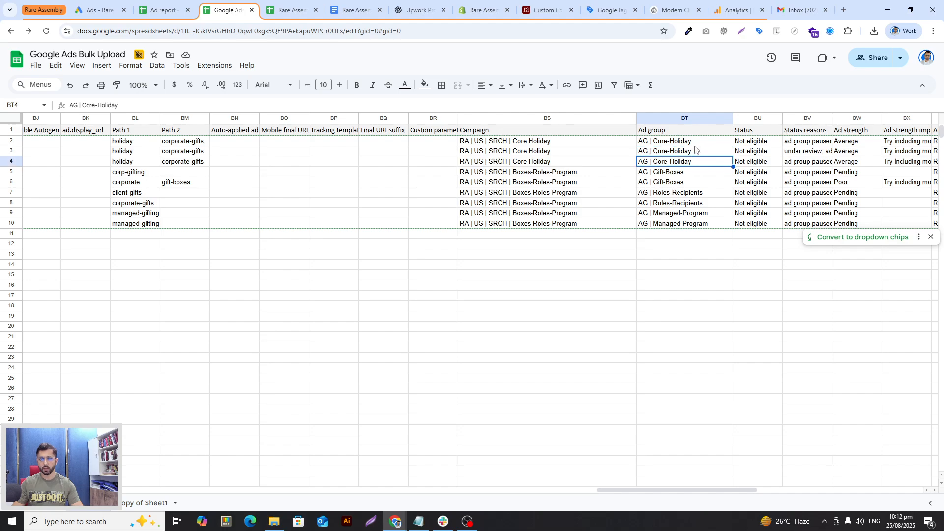
{"action": "left_click", "coordinate": [501, 165]}
Check the Gift-Boxes, Roles-Recipients and Managed-Program ad groups against their Boxes-Roles-Program campaign entries
{"action": "left_click", "coordinate": [661, 173]}
{"action": "left_click", "coordinate": [666, 182]}
{"action": "left_click", "coordinate": [563, 184]}
{"action": "left_click", "coordinate": [681, 194]}
{"action": "left_click", "coordinate": [682, 205]}
{"action": "left_click", "coordinate": [548, 196]}
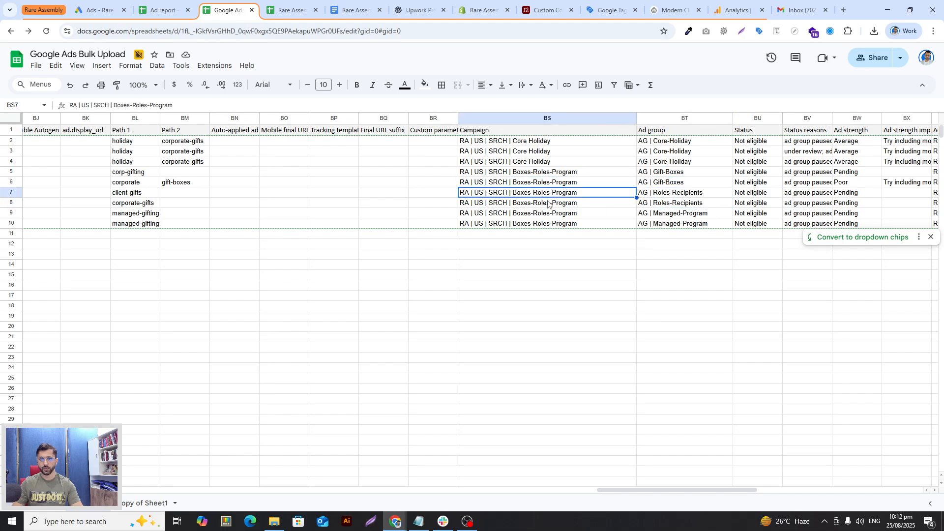
{"action": "left_click", "coordinate": [669, 217]}
{"action": "left_click", "coordinate": [674, 224]}
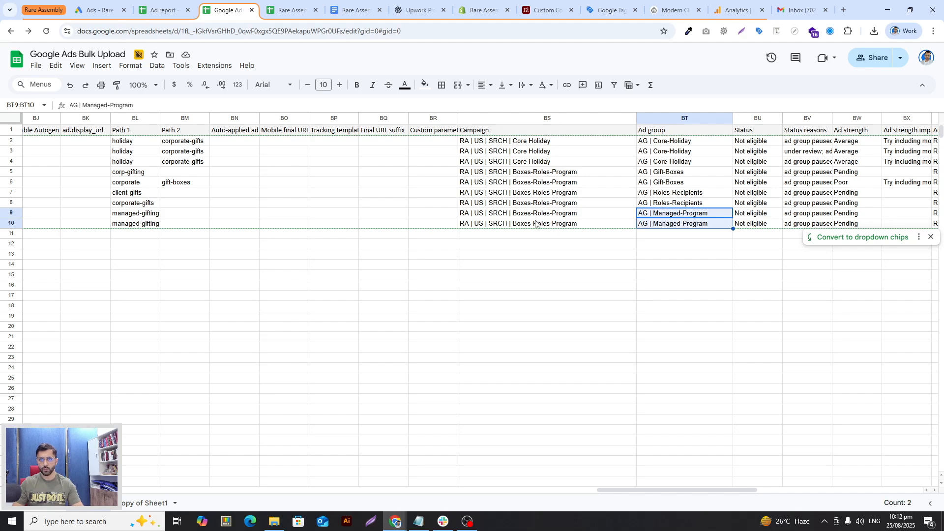
{"action": "left_click", "coordinate": [535, 223]}
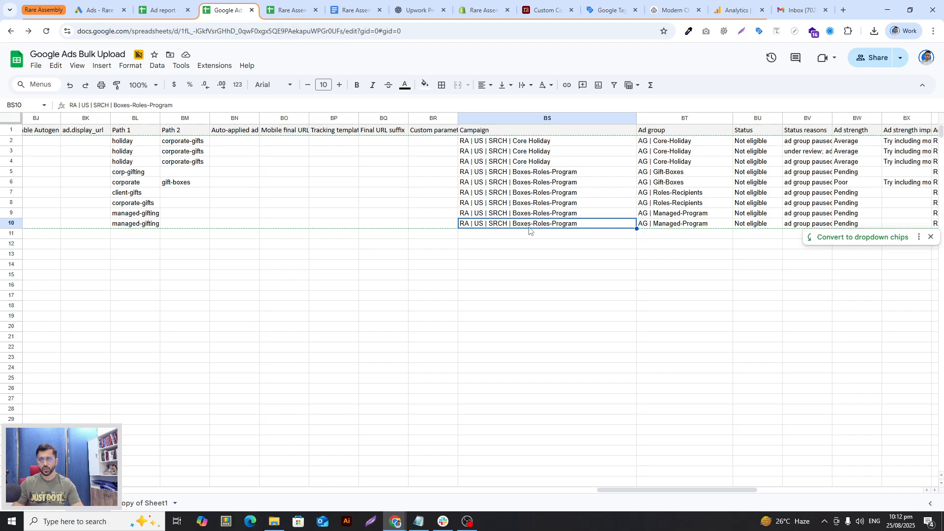
{"action": "left_click", "coordinate": [654, 216]}
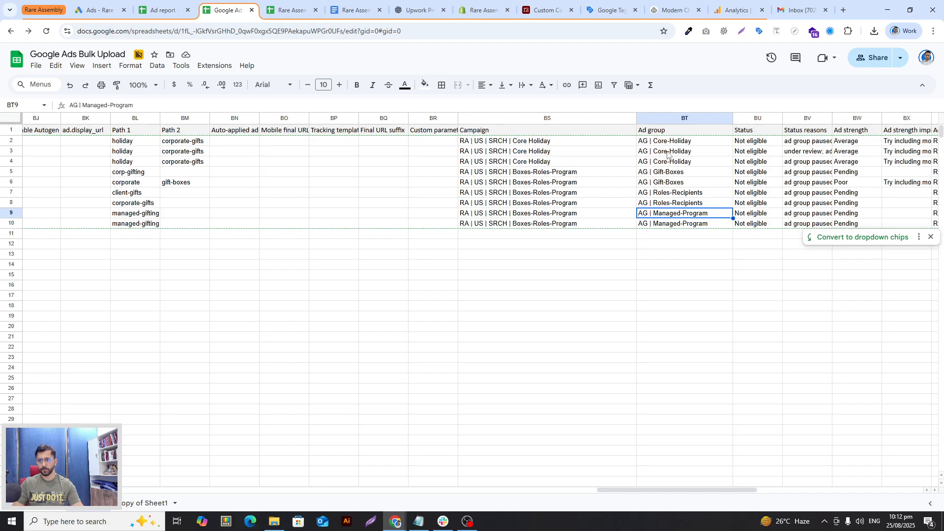
Return to the Rare Assembly- Google Ads Plan spreadsheet and review the order of the Ad Group 1 ads on the Ads Copy sheet
{"action": "left_click", "coordinate": [172, 10]}
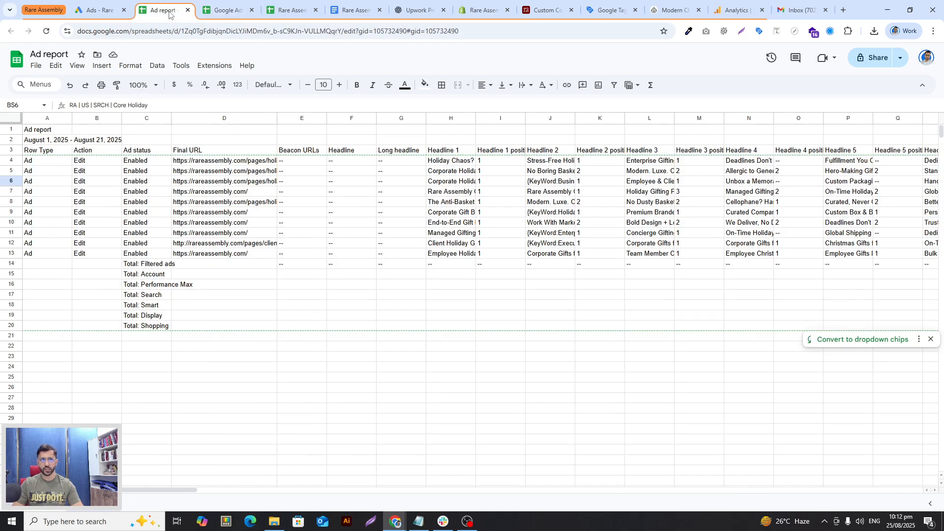
{"action": "left_click", "coordinate": [282, 7]}
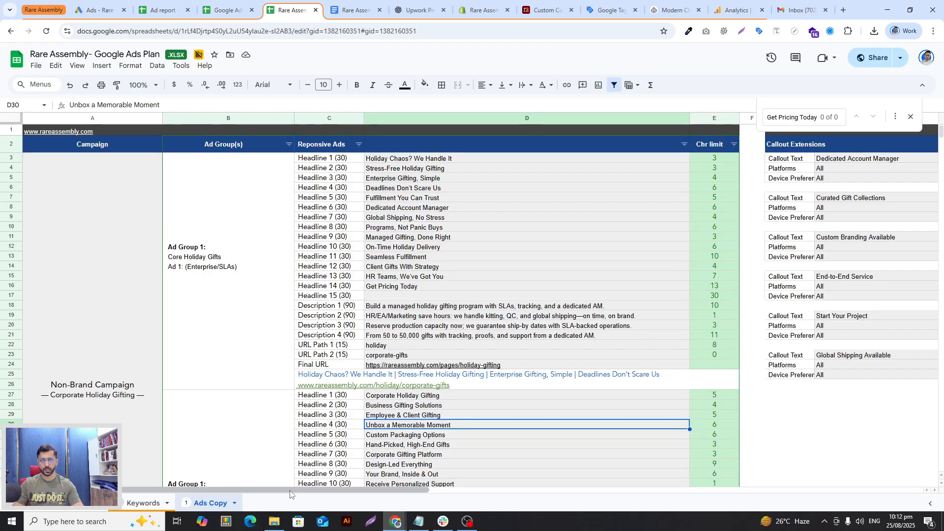
{"action": "scroll", "coordinate": [243, 290], "scroll_direction": "down", "scroll_amount": 2}
{"action": "scroll", "coordinate": [243, 290], "scroll_direction": "up", "scroll_amount": 2}
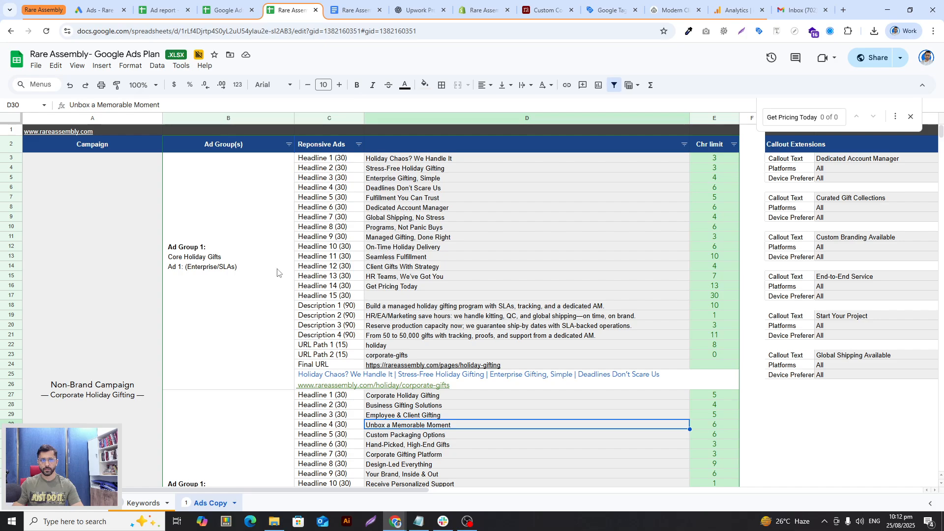
{"action": "scroll", "coordinate": [276, 261], "scroll_direction": "down", "scroll_amount": 2}
{"action": "scroll", "coordinate": [276, 273], "scroll_direction": "down", "scroll_amount": 4}
{"action": "scroll", "coordinate": [241, 244], "scroll_direction": "up", "scroll_amount": 6}
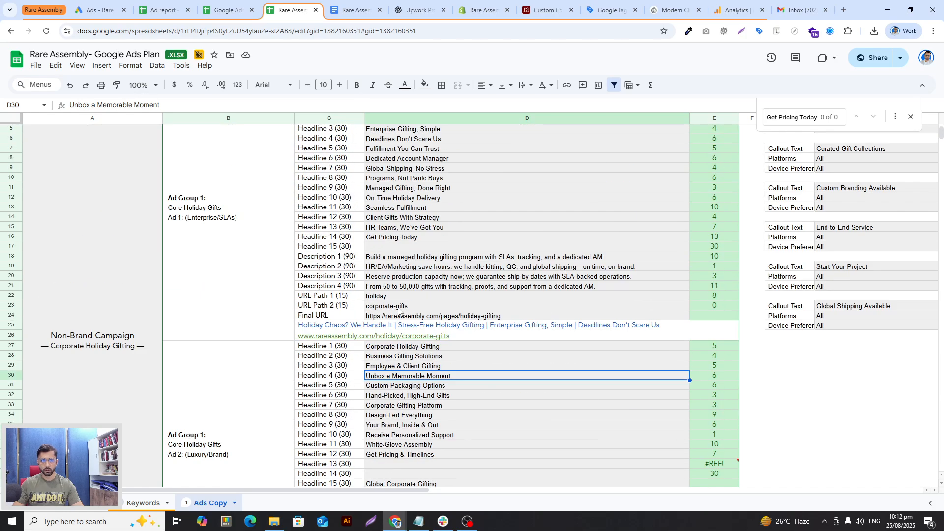
{"action": "left_click", "coordinate": [189, 215]}
{"action": "scroll", "coordinate": [235, 265], "scroll_direction": "down", "scroll_amount": 3}
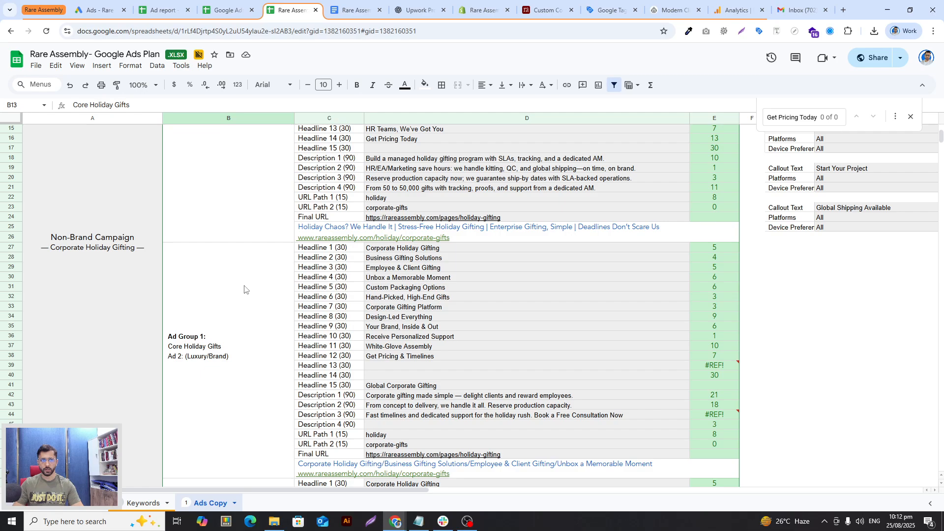
{"action": "left_click", "coordinate": [190, 352]}
{"action": "scroll", "coordinate": [193, 352], "scroll_direction": "down", "scroll_amount": 10}
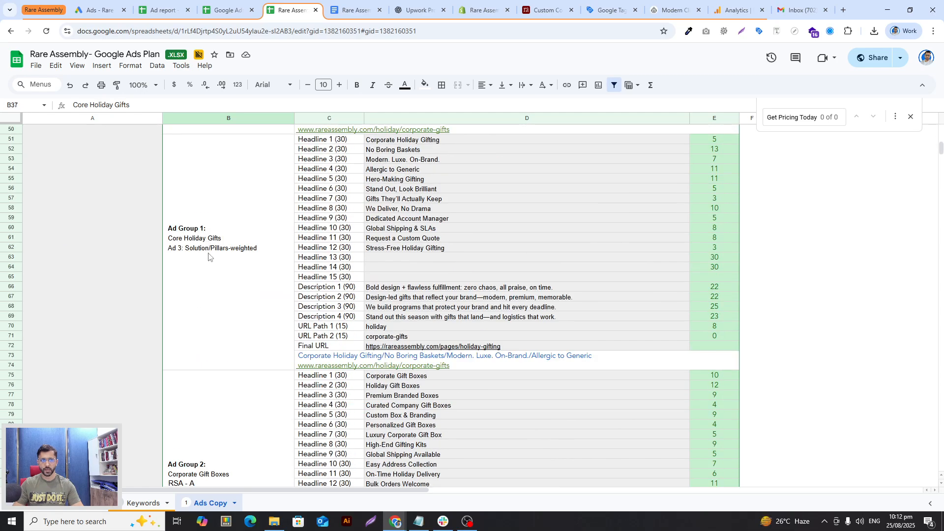
Review the Ad Group 2 Corporate Gift Boxes ads and the Ad Group 3 Roles/Recipients ads on the Ads Copy sheet
{"action": "scroll", "coordinate": [216, 285], "scroll_direction": "down", "scroll_amount": 7}
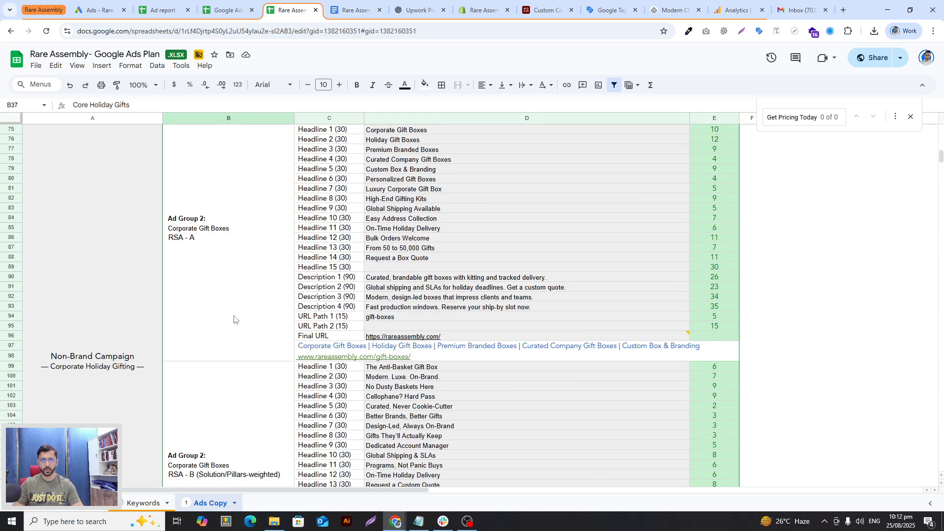
{"action": "scroll", "coordinate": [234, 325], "scroll_direction": "down", "scroll_amount": 3}
{"action": "scroll", "coordinate": [216, 364], "scroll_direction": "down", "scroll_amount": 10}
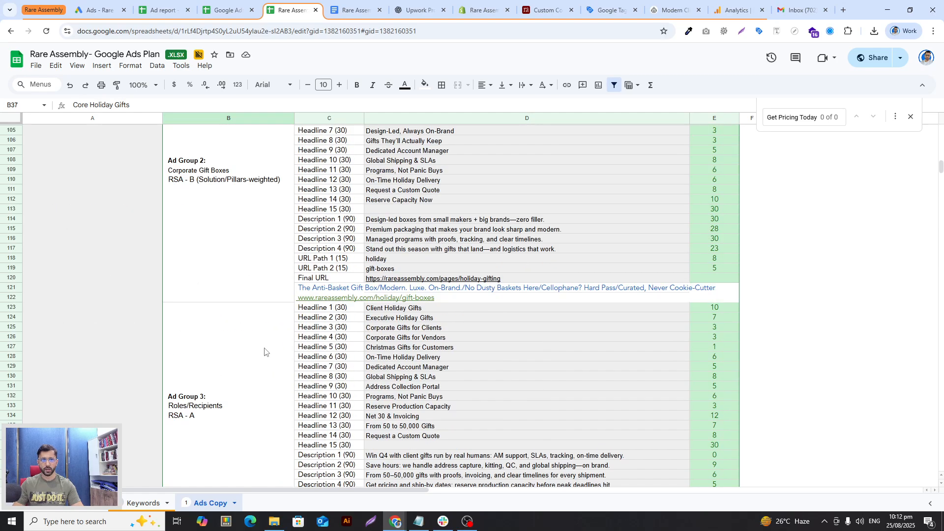
{"action": "scroll", "coordinate": [185, 315], "scroll_direction": "down", "scroll_amount": 3}
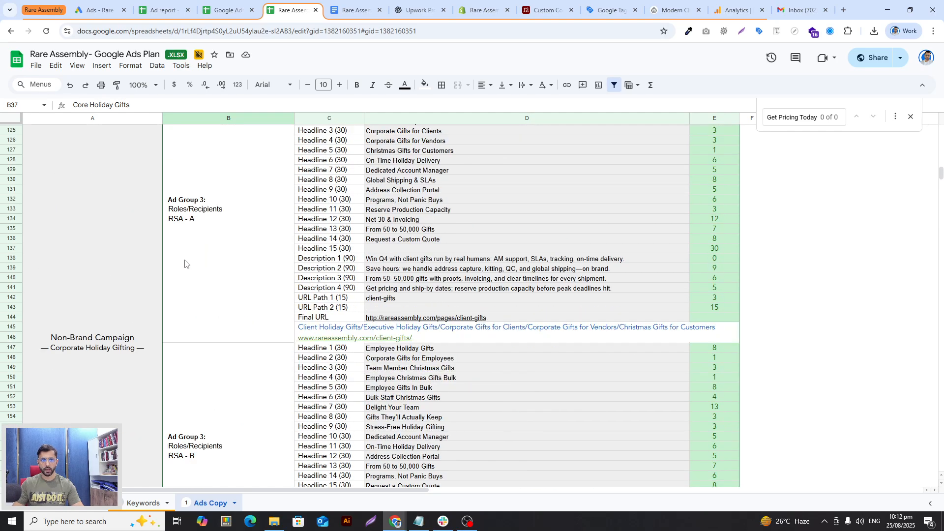
Recheck the last Managed-Program row and first columns of the Google Ads Bulk Upload spreadsheet, and return to the Ad report spreadsheet
{"action": "left_click", "coordinate": [221, 10]}
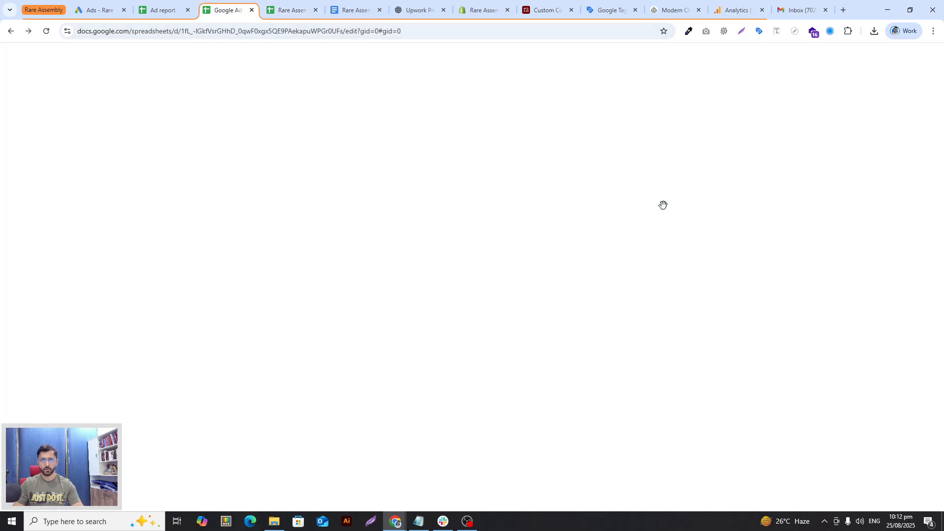
{"action": "left_click", "coordinate": [675, 226]}
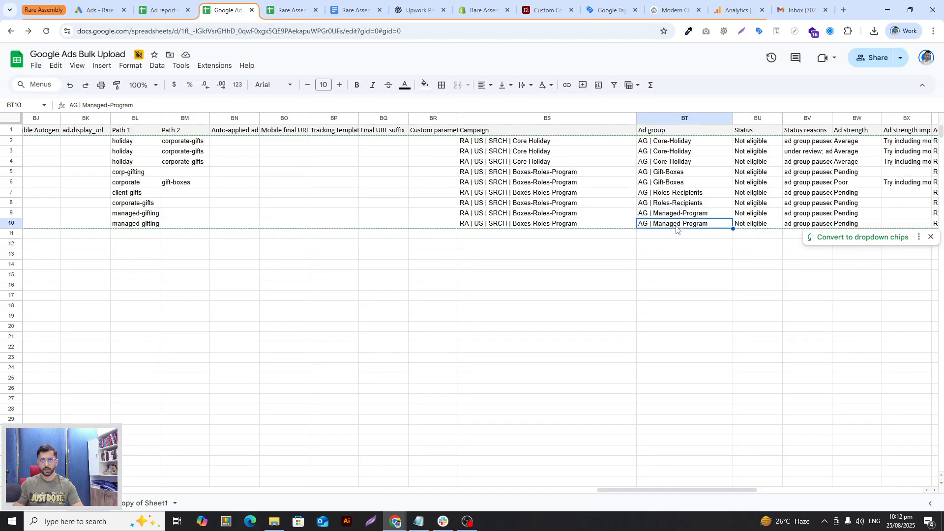
{"action": "left_click_drag", "start_coordinate": [623, 487], "coordinate": [73, 490]}
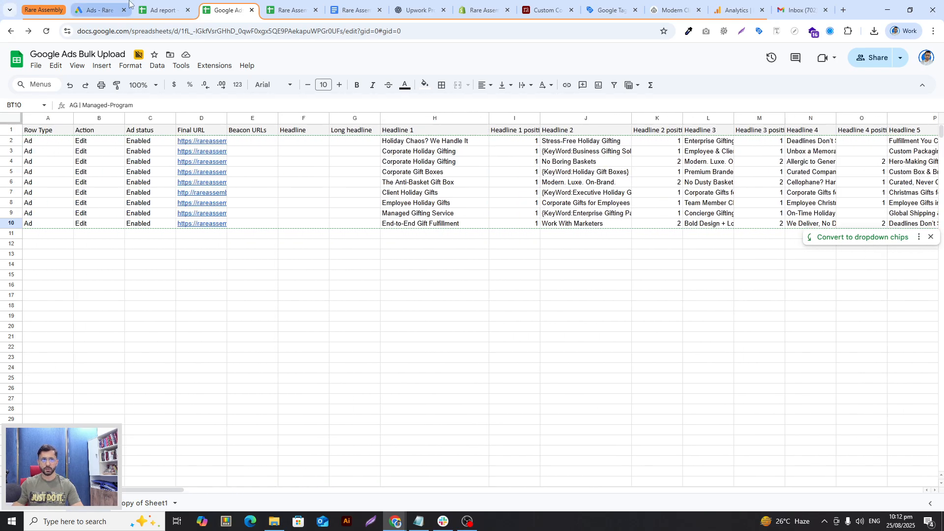
{"action": "left_click", "coordinate": [153, 7]}
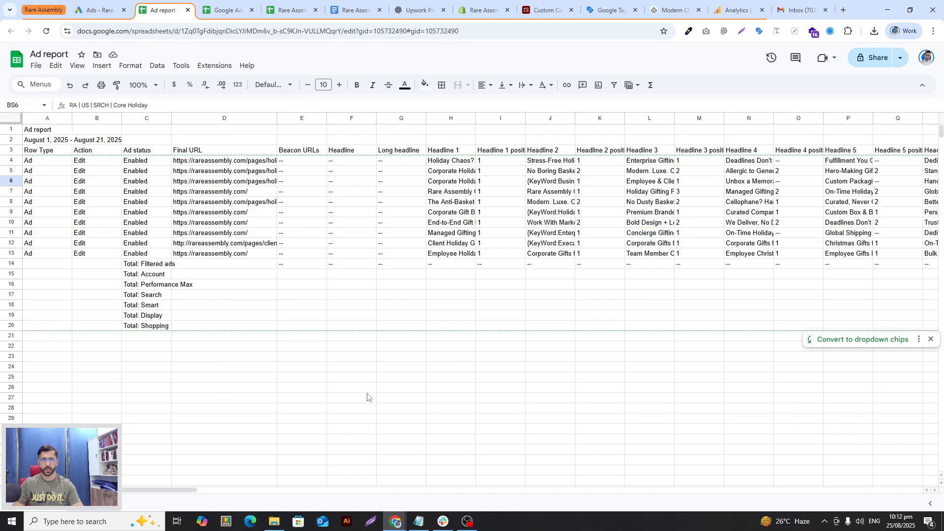
In the Rare Assembly- Google Ads Plan spreadsheet, filter the Reponsive Ads column to show only Headline 1 (30)
{"action": "left_click", "coordinate": [299, 7]}
{"action": "scroll", "coordinate": [647, 437], "scroll_direction": "up", "scroll_amount": 15}
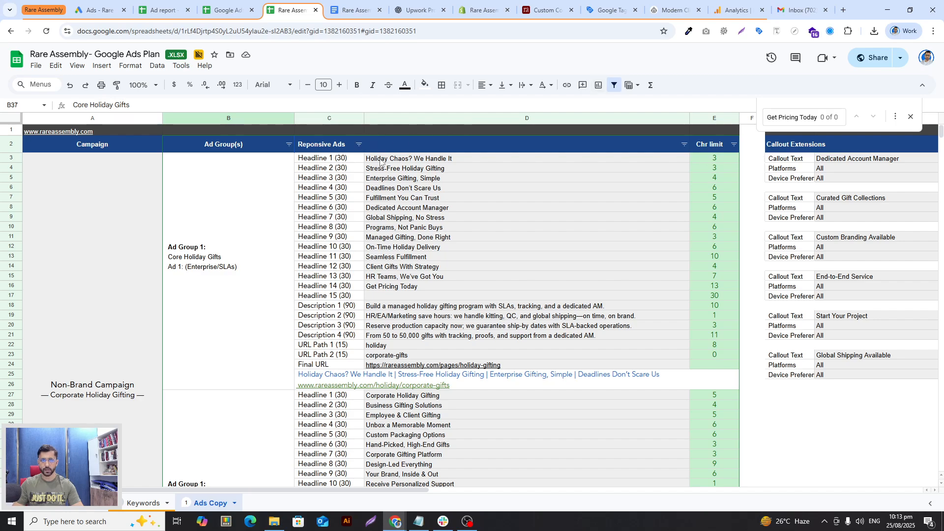
{"action": "left_click", "coordinate": [359, 144]}
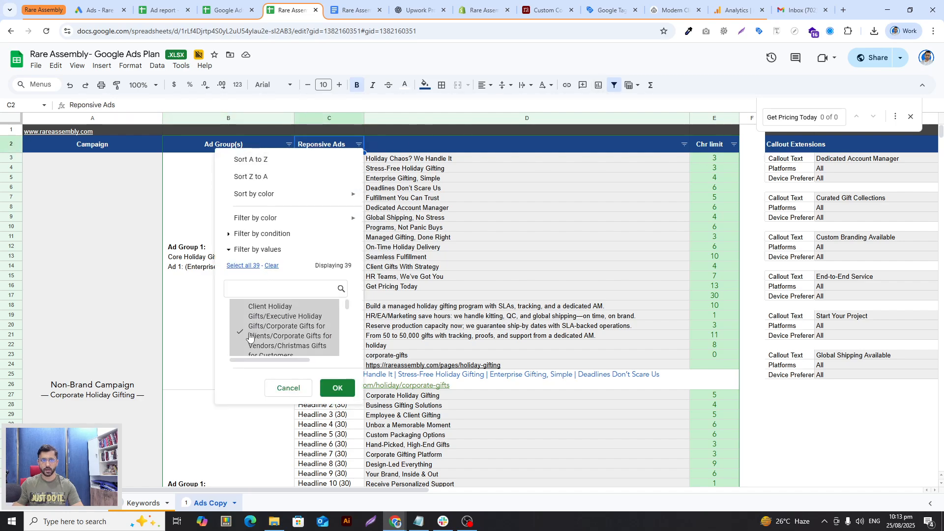
{"action": "left_click", "coordinate": [272, 265]}
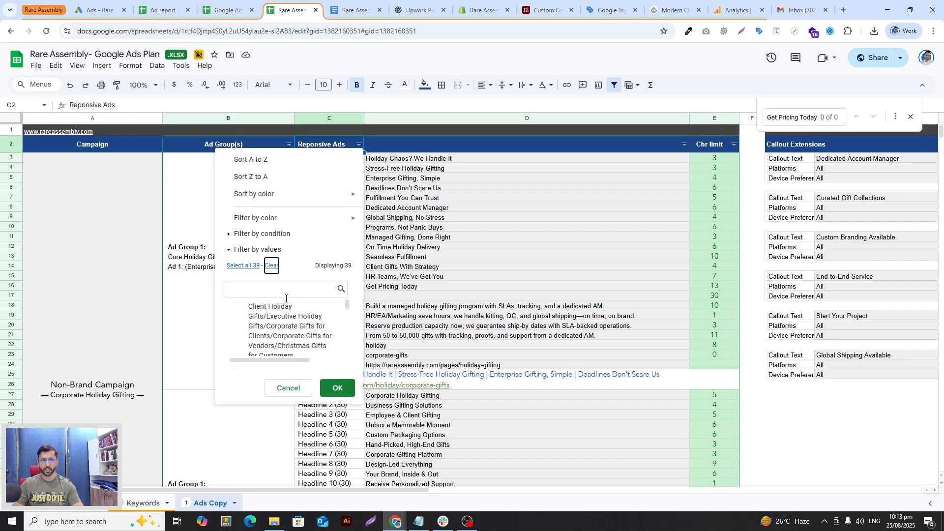
{"action": "left_click", "coordinate": [337, 388]}
{"action": "left_click", "coordinate": [359, 144]}
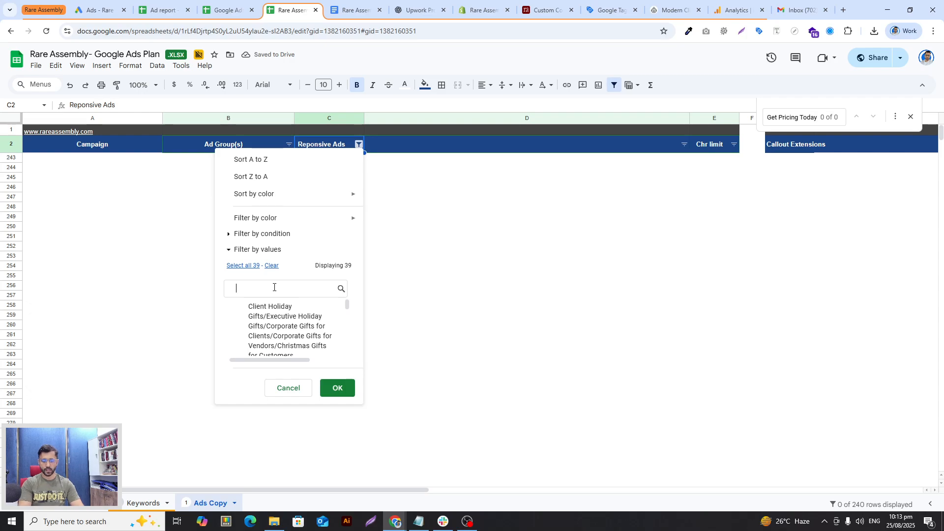
{"action": "type", "text": "1"}
{"action": "left_click", "coordinate": [254, 322]}
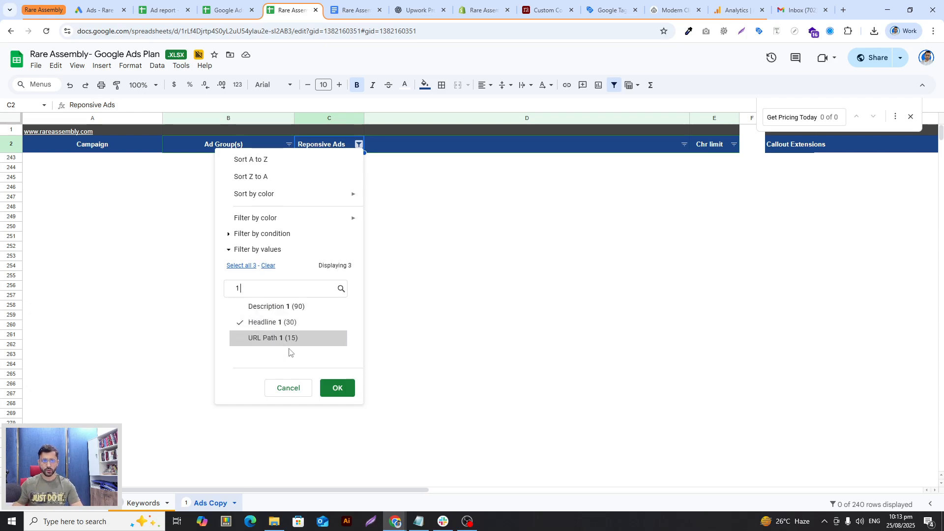
{"action": "left_click", "coordinate": [334, 389]}
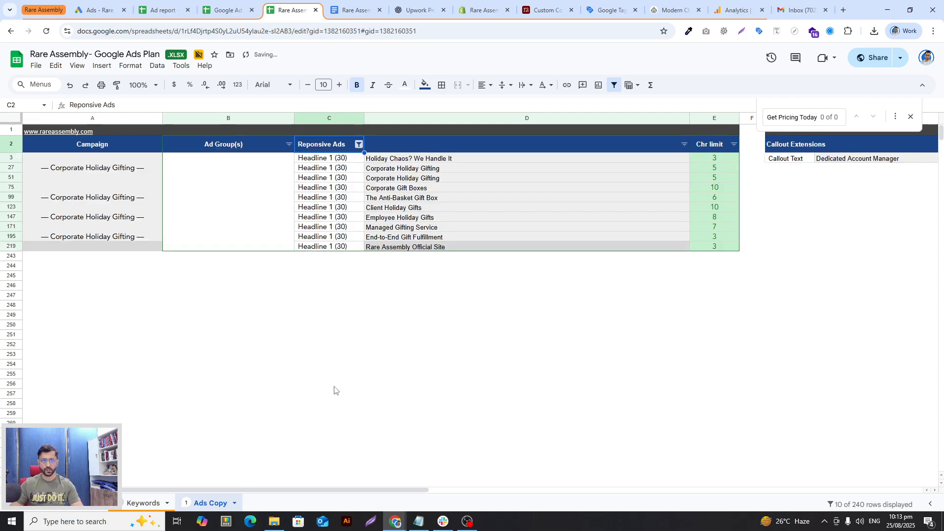
Copy the nine holiday gifting Headline 1 texts (D3:D195) into H2:H10 of the Google Ads Bulk Upload spreadsheet
{"action": "left_click", "coordinate": [403, 159]}
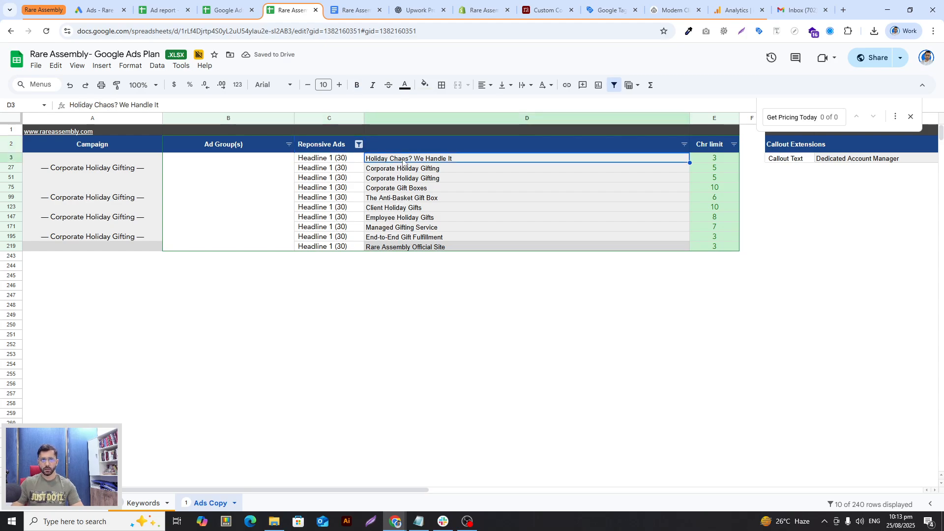
{"action": "left_click", "coordinate": [426, 238], "text": "shift"}
{"action": "key", "text": "ctrl+c"}
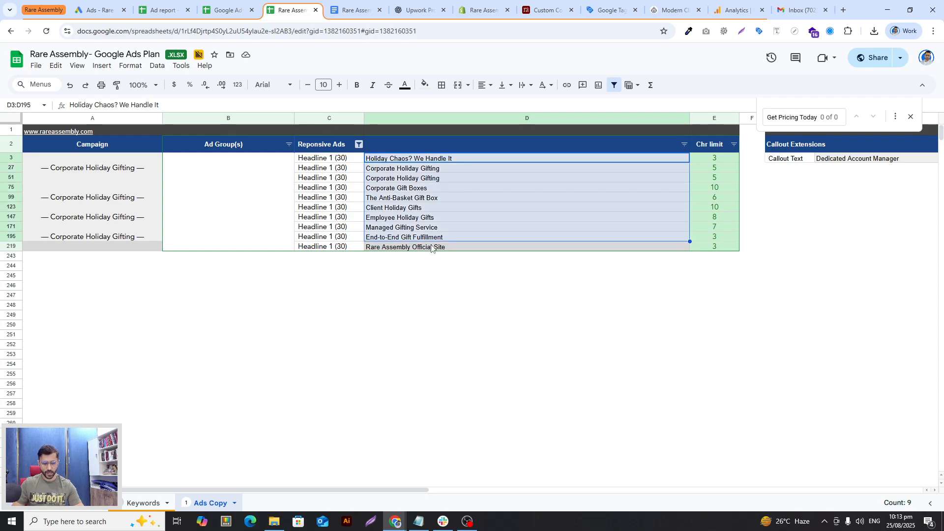
{"action": "left_click", "coordinate": [224, 10]}
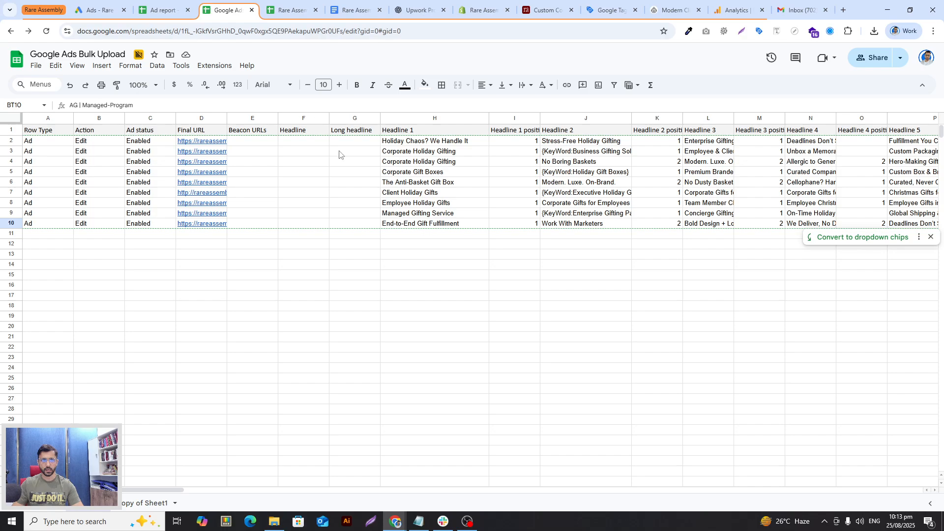
{"action": "left_click", "coordinate": [418, 142]}
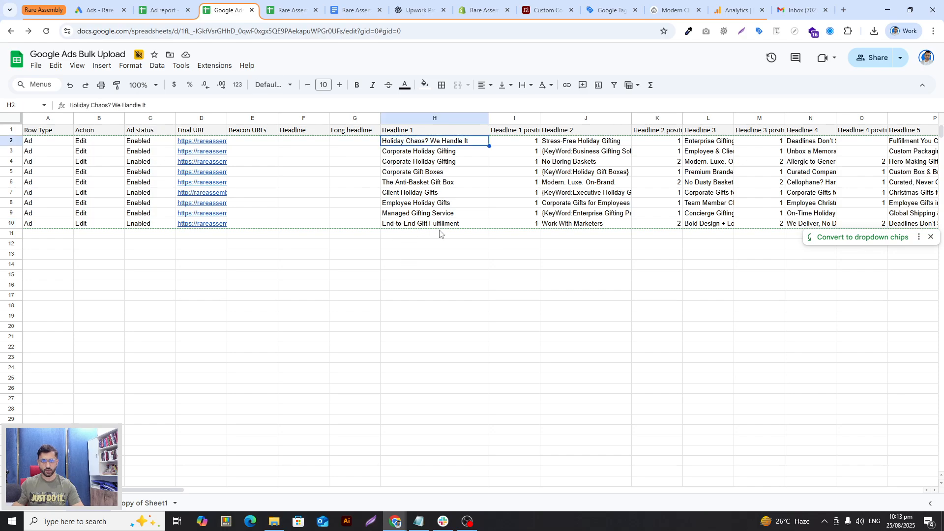
{"action": "left_click", "coordinate": [442, 225], "text": "shift"}
{"action": "key", "text": "ctrl+v"}
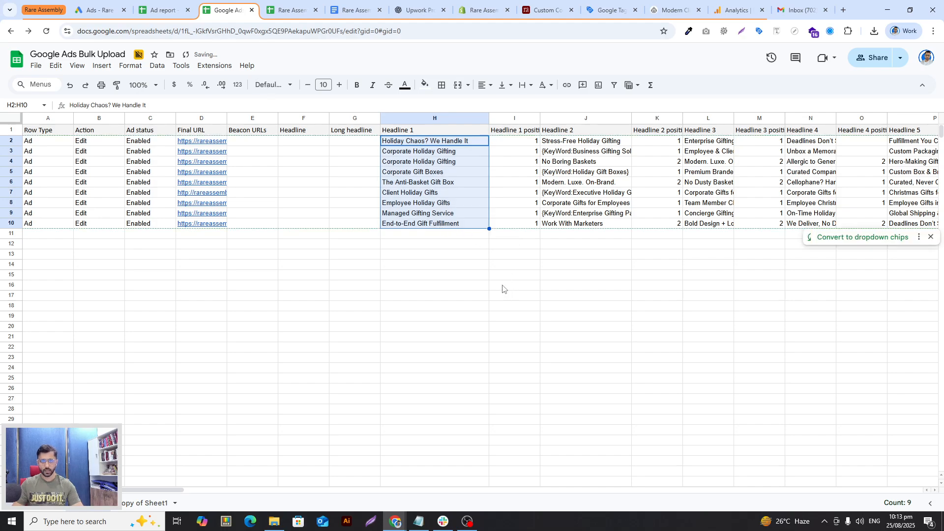
{"action": "left_click", "coordinate": [453, 276]}
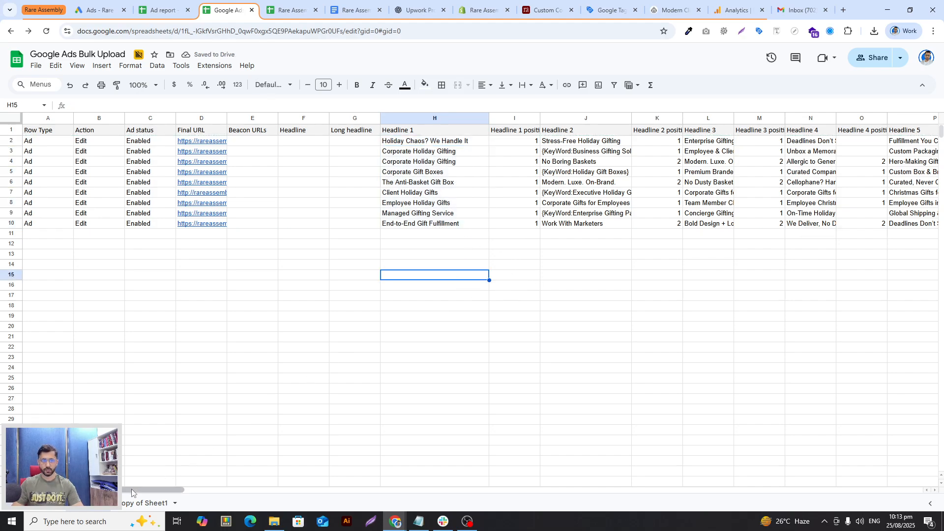
{"action": "scroll", "coordinate": [295, 221], "scroll_direction": "right", "scroll_amount": 3}
Filter the plan's Reponsive Ads column to Headline 2 (30), select D4:D196, and switch to the Google Ads Bulk Upload spreadsheet
{"action": "left_click", "coordinate": [288, 10]}
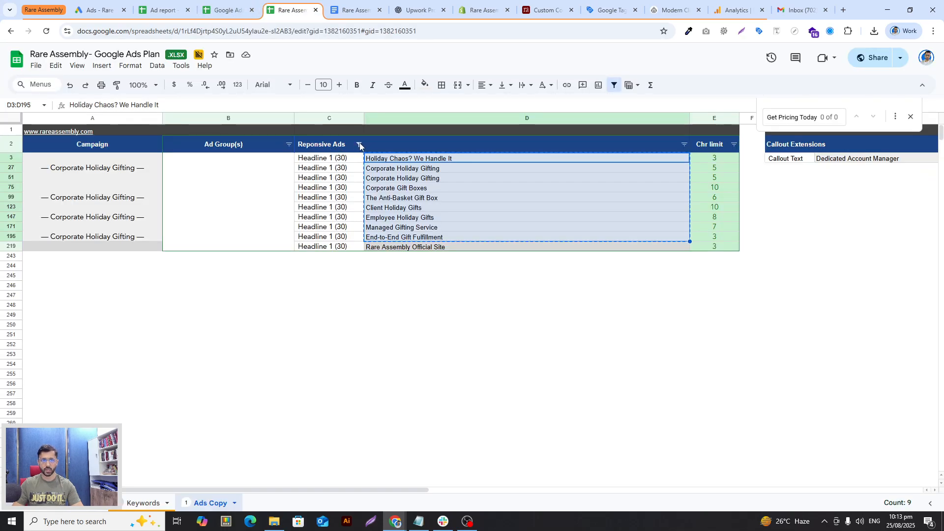
{"action": "left_click", "coordinate": [360, 144]}
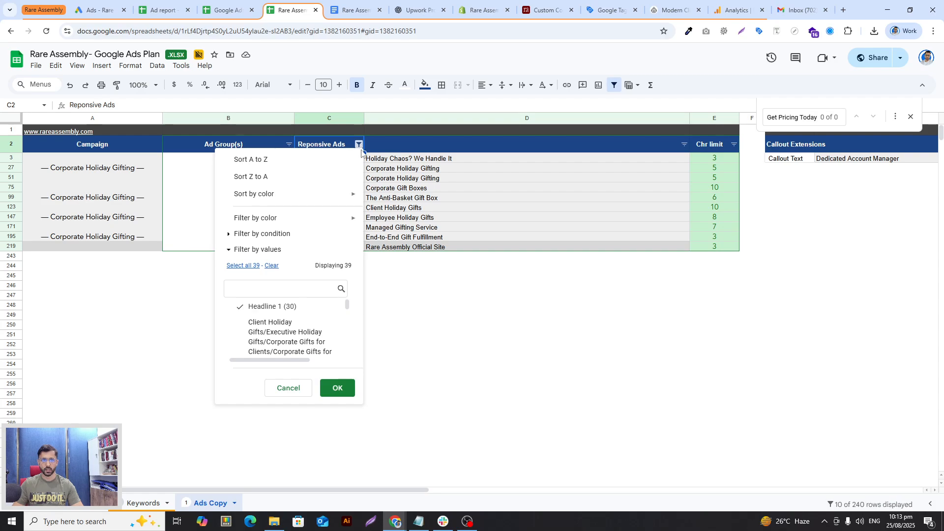
{"action": "left_click", "coordinate": [267, 287]}
{"action": "type", "text": "2"}
{"action": "left_click", "coordinate": [281, 323]}
{"action": "left_click", "coordinate": [339, 392]}
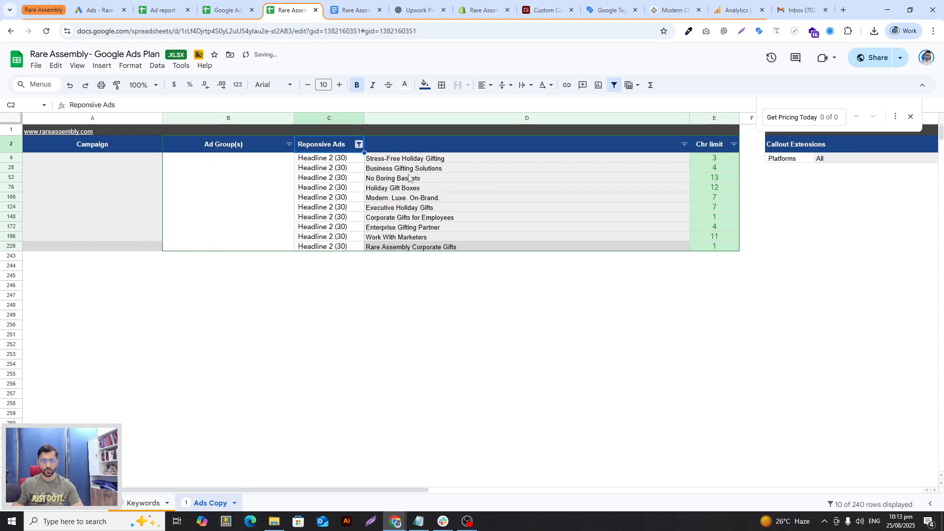
{"action": "left_click", "coordinate": [406, 158]}
{"action": "key", "text": "ctrl+shift+Down"}
{"action": "left_click", "coordinate": [243, 9]}
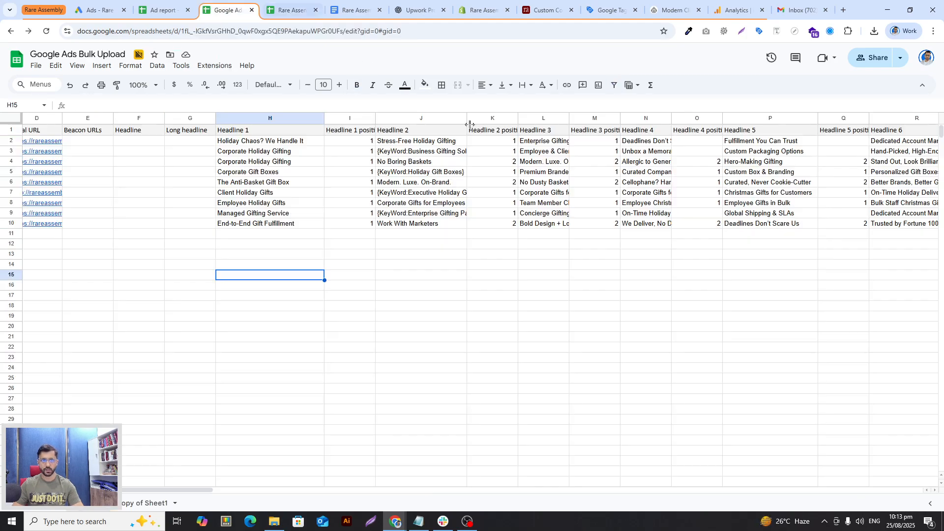
Return to the Ads Copy sheet and reset the Reponsive Ads filter to show all values
{"action": "left_click", "coordinate": [290, 10]}
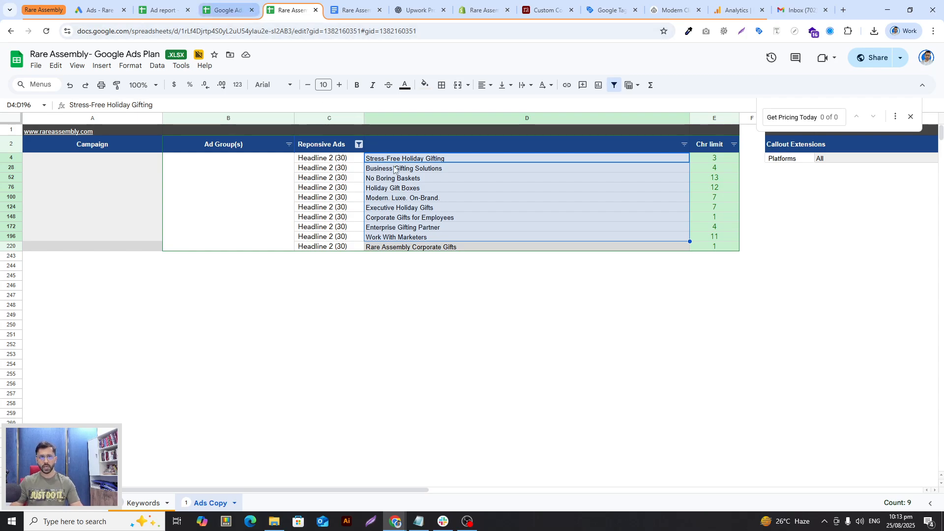
{"action": "left_click", "coordinate": [358, 144]}
{"action": "left_click", "coordinate": [268, 310]}
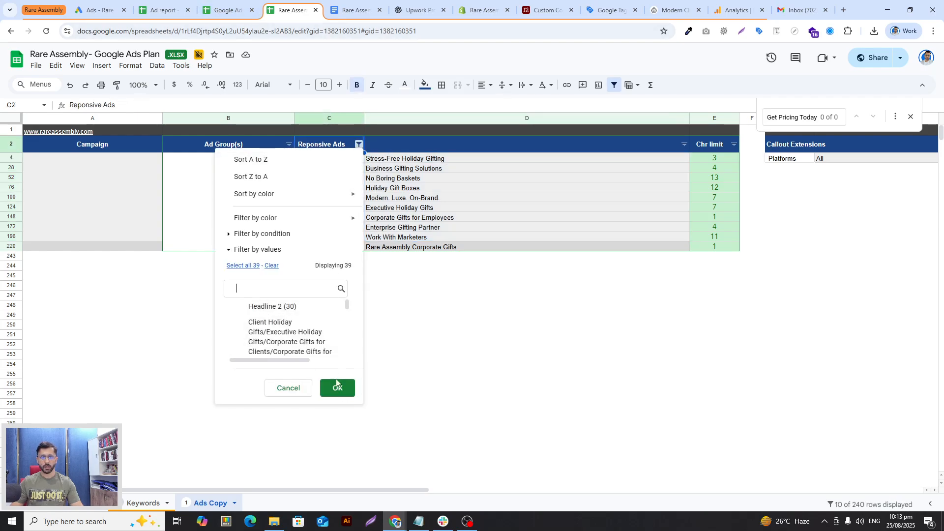
{"action": "left_click", "coordinate": [338, 387]}
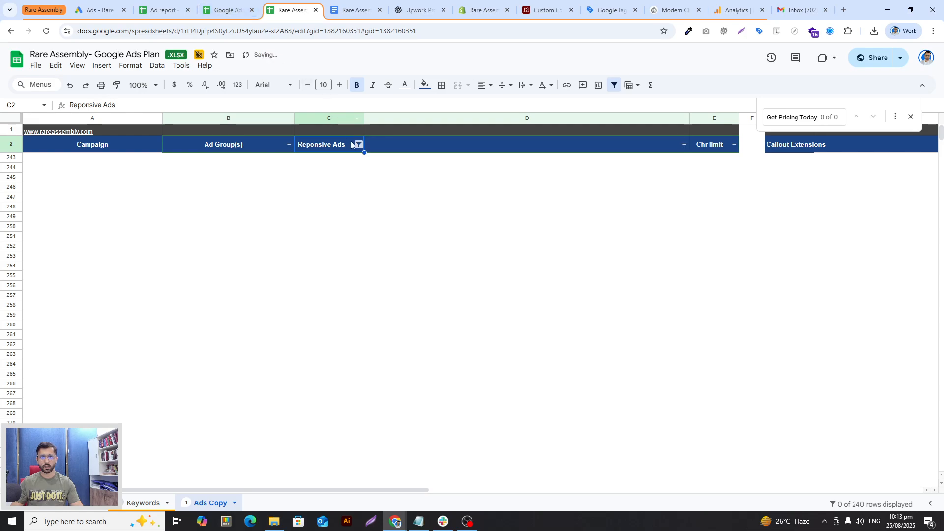
{"action": "left_click", "coordinate": [359, 144]}
{"action": "left_click", "coordinate": [243, 265]}
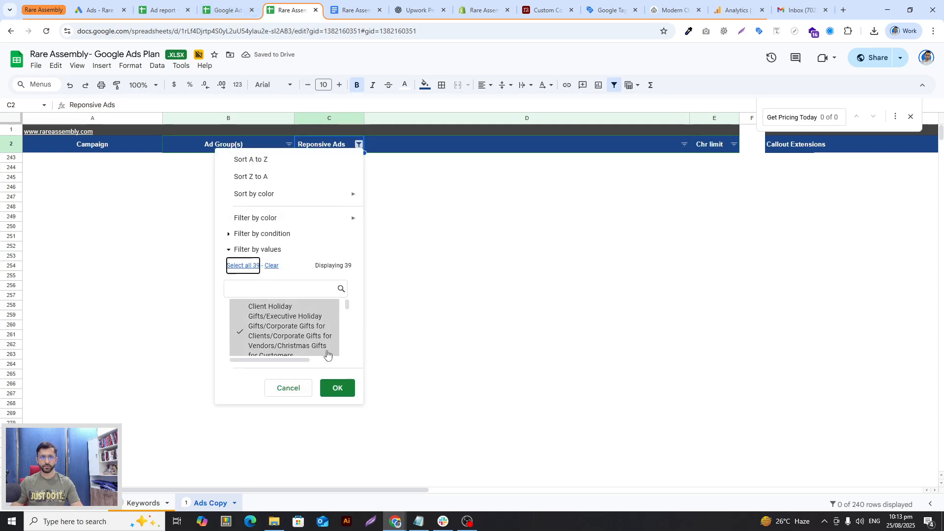
{"action": "left_click", "coordinate": [338, 388]}
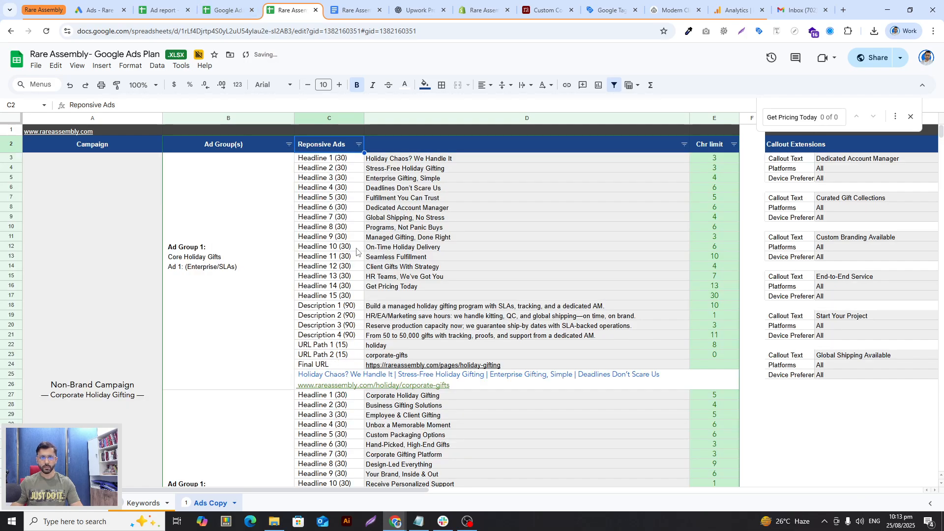
Revisit the Google Ads Bulk Upload spreadsheet, and open the bulk actions Uploads page in Google Ads
{"action": "left_click", "coordinate": [226, 10]}
{"action": "left_click", "coordinate": [311, 246]}
{"action": "left_click_drag", "start_coordinate": [184, 490], "coordinate": [718, 410]}
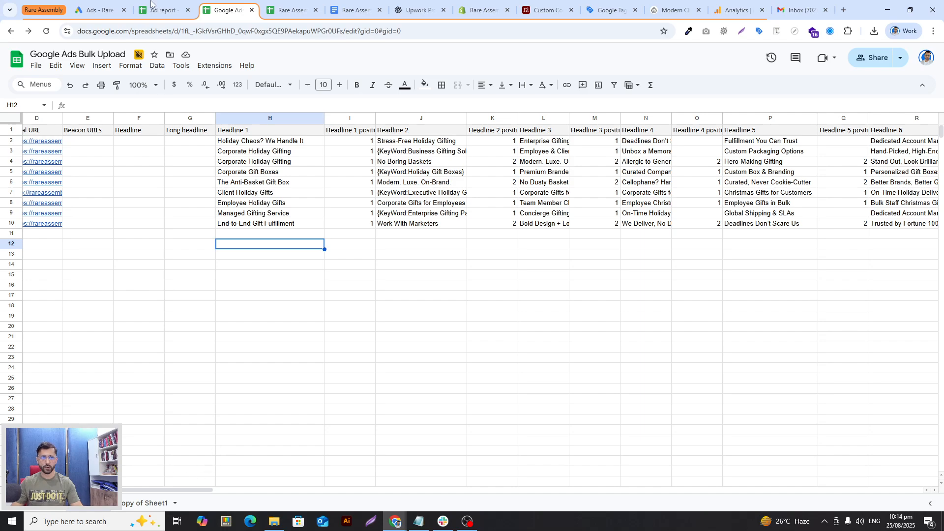
{"action": "left_click", "coordinate": [92, 3]}
{"action": "scroll", "coordinate": [297, 320], "scroll_direction": "up", "scroll_amount": 5}
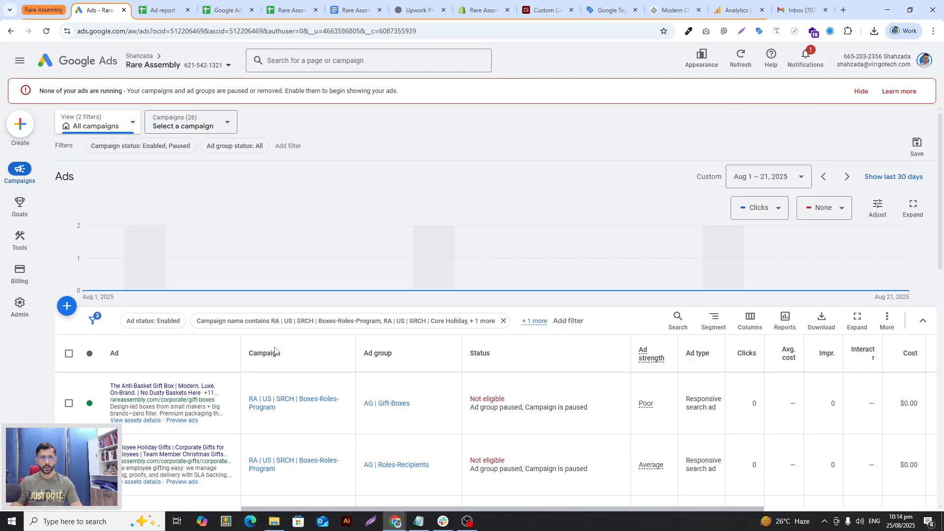
{"action": "mouse_move", "coordinate": [15, 231]}
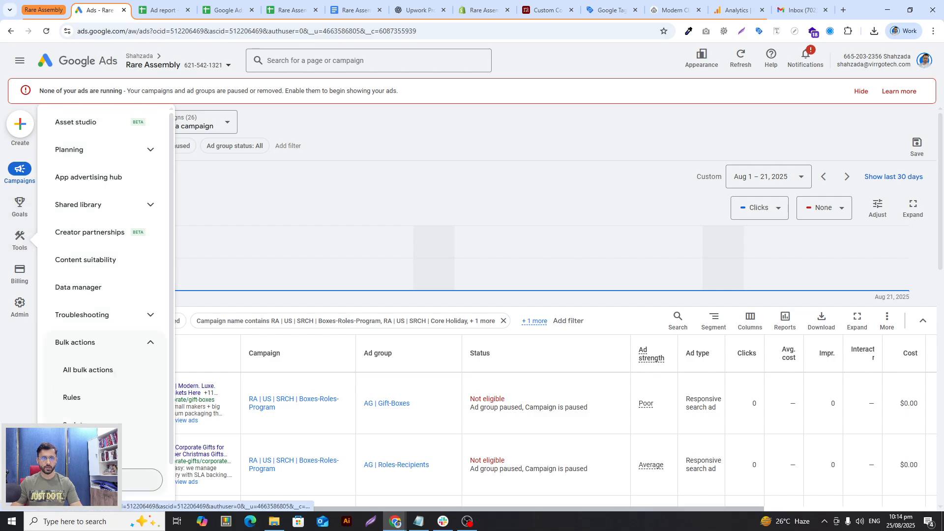
{"action": "left_click", "coordinate": [74, 452]}
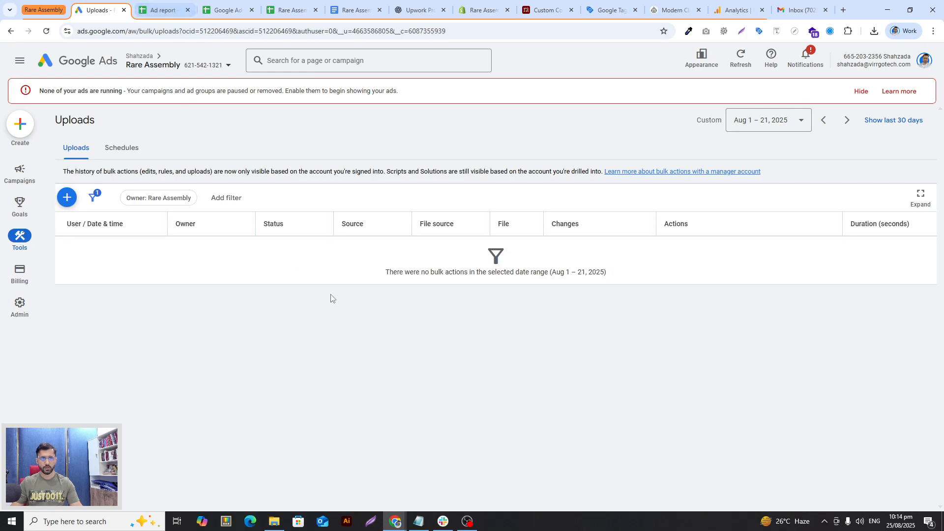
In the Google Ads Bulk Upload spreadsheet, change the first ad's Headline 2 in J2 to "Stress-free Holiday Gifting"
{"action": "left_click", "coordinate": [231, 4]}
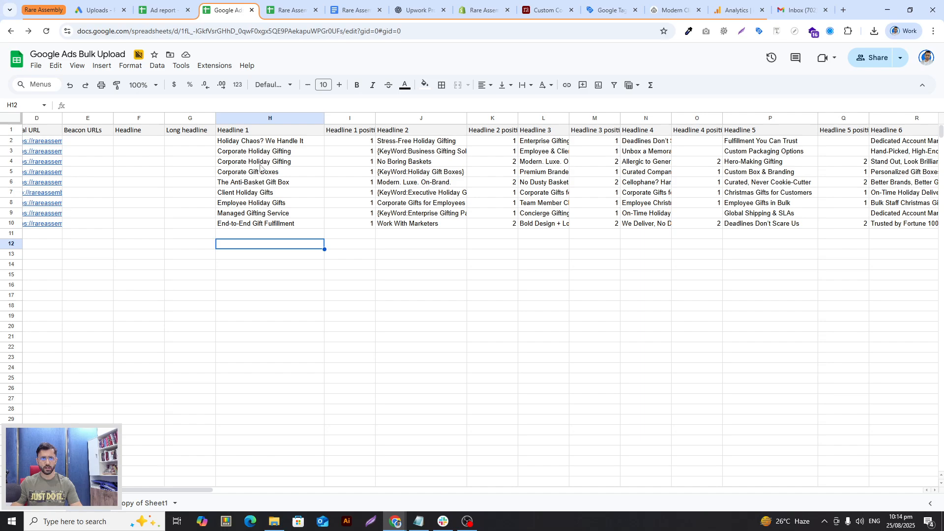
{"action": "left_click", "coordinate": [400, 142]}
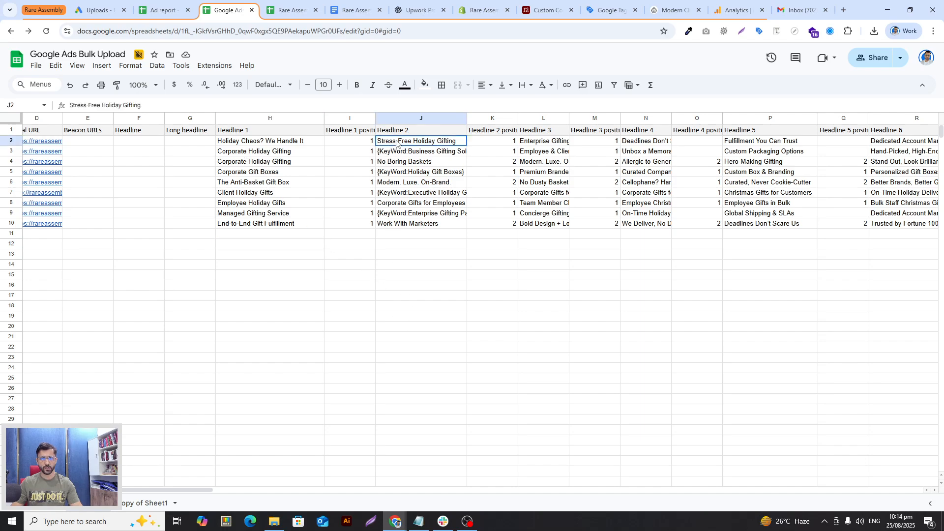
{"action": "double_click", "coordinate": [402, 141]}
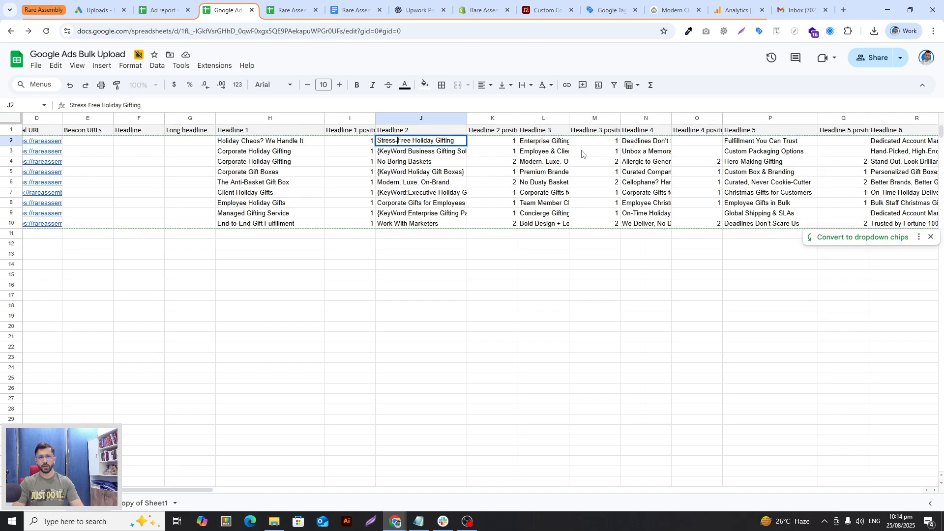
{"action": "key", "text": "BackSpace"}
{"action": "type", "text": "f"}
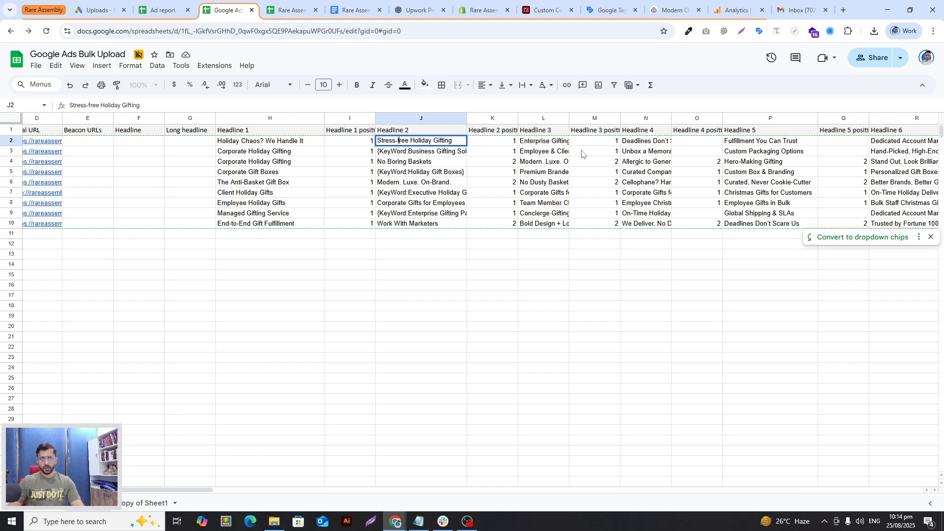
{"action": "left_click", "coordinate": [445, 221]}
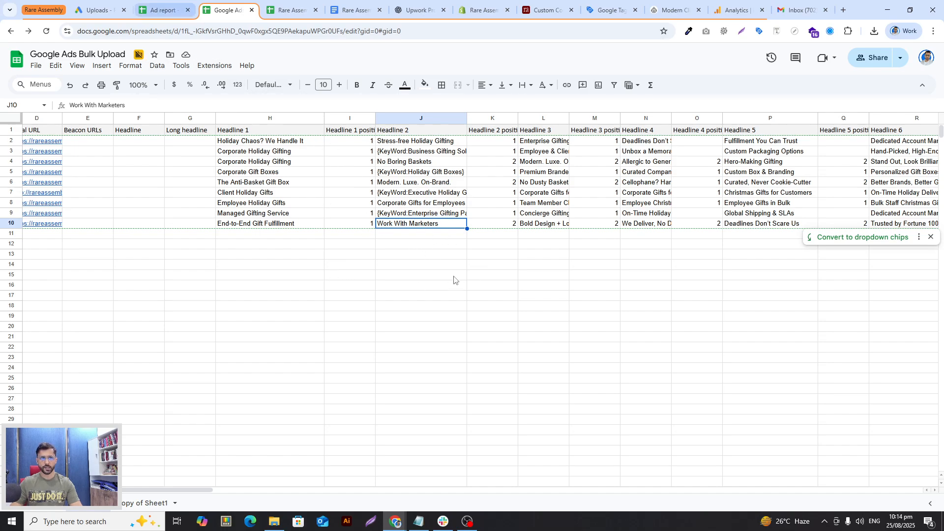
Start a new spreadsheet upload in Google Ads with Google Sheets as the source, and copy the service account's e-mail for sharing
{"action": "left_click", "coordinate": [97, 10]}
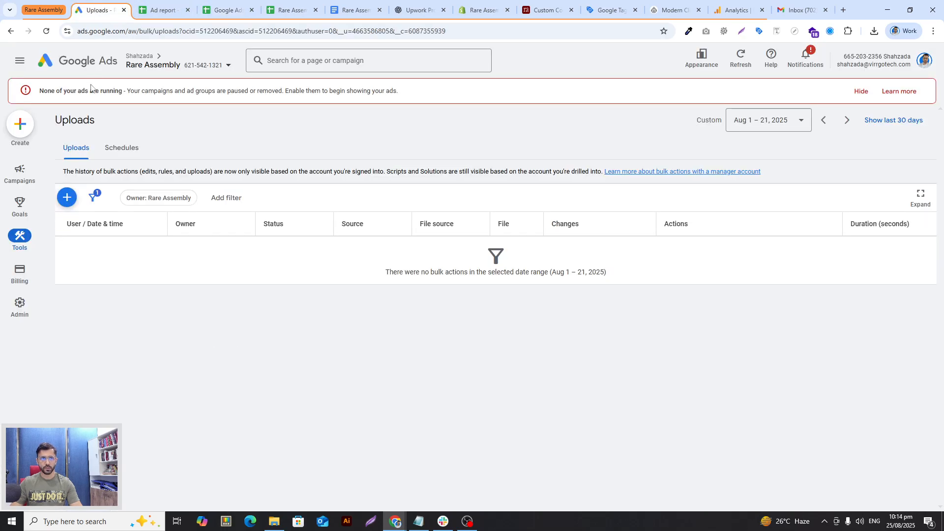
{"action": "left_click", "coordinate": [67, 199]}
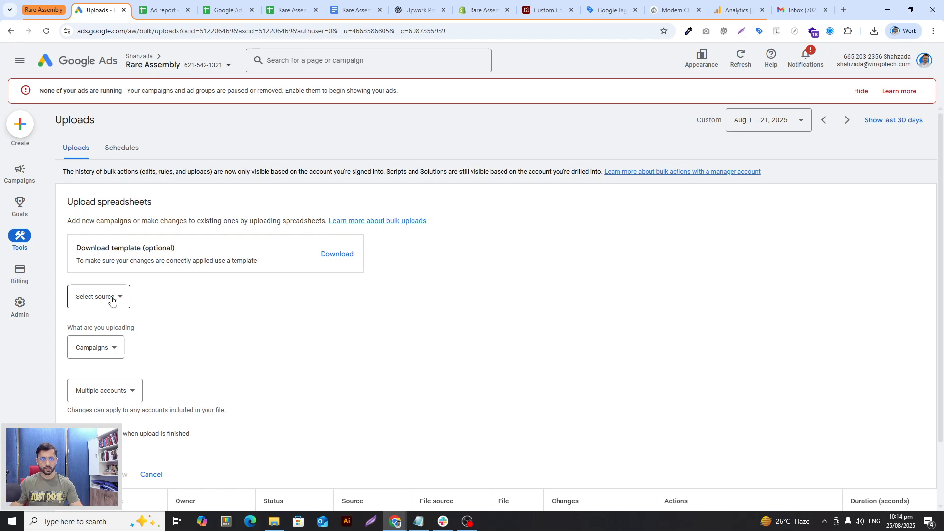
{"action": "left_click", "coordinate": [113, 302]}
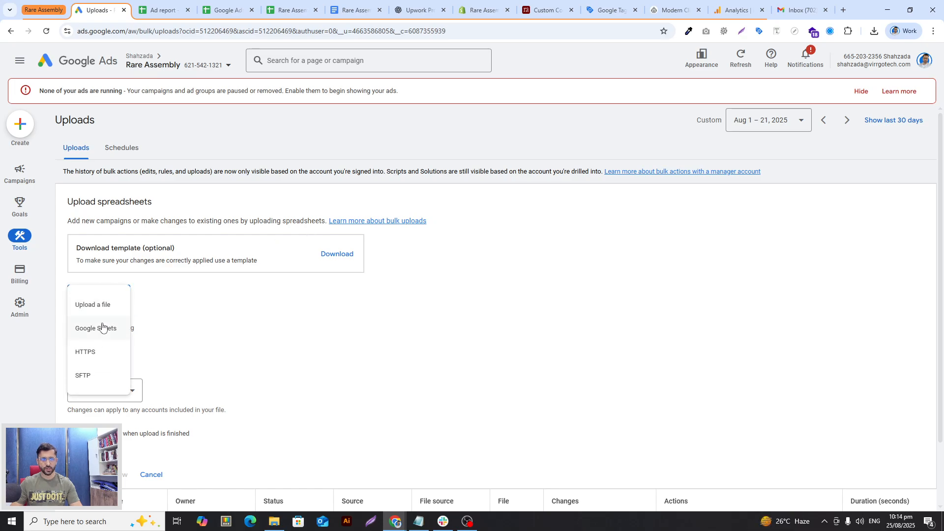
{"action": "left_click", "coordinate": [100, 329]}
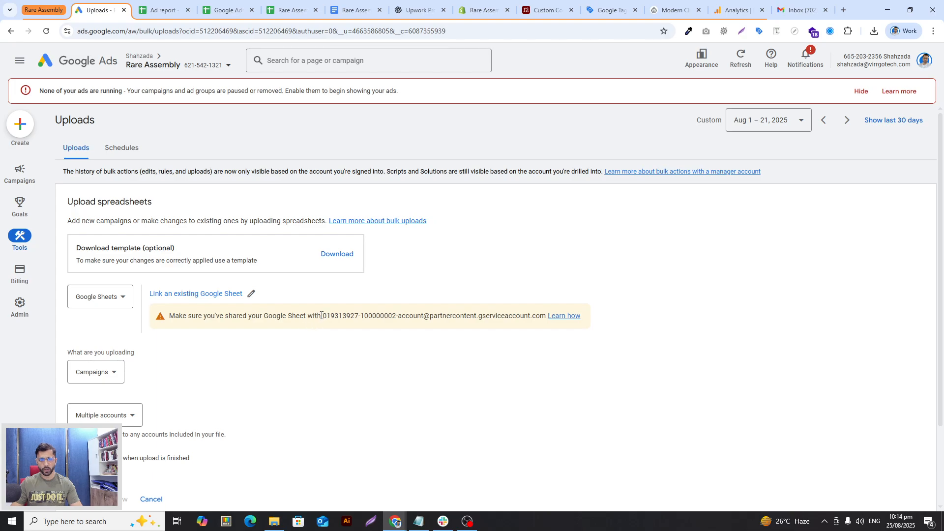
{"action": "left_click_drag", "start_coordinate": [324, 316], "coordinate": [546, 311]}
{"action": "key", "text": "ctrl+c"}
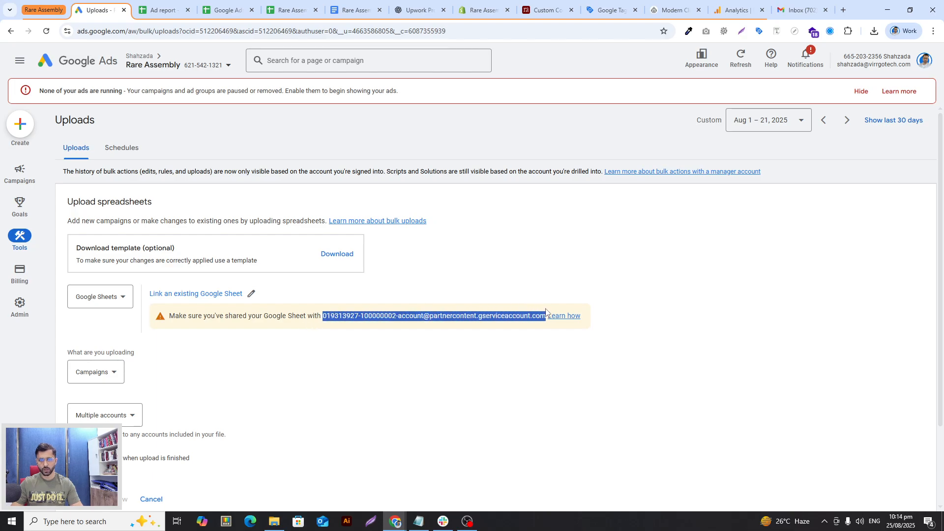
Try sharing the Google Ads Bulk Upload spreadsheet with the service account's e-mail as Editor, and leave the sharing dialog without sending
{"action": "left_click", "coordinate": [160, 10]}
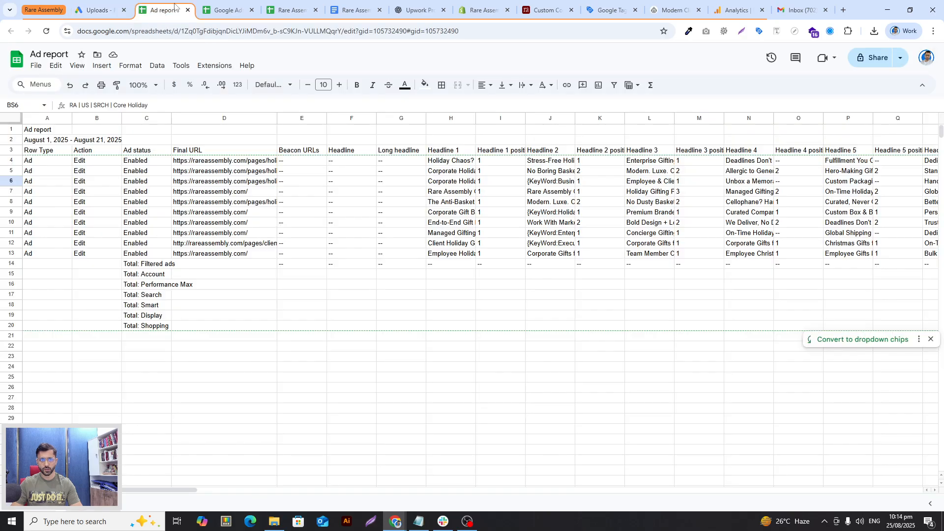
{"action": "left_click", "coordinate": [209, 14]}
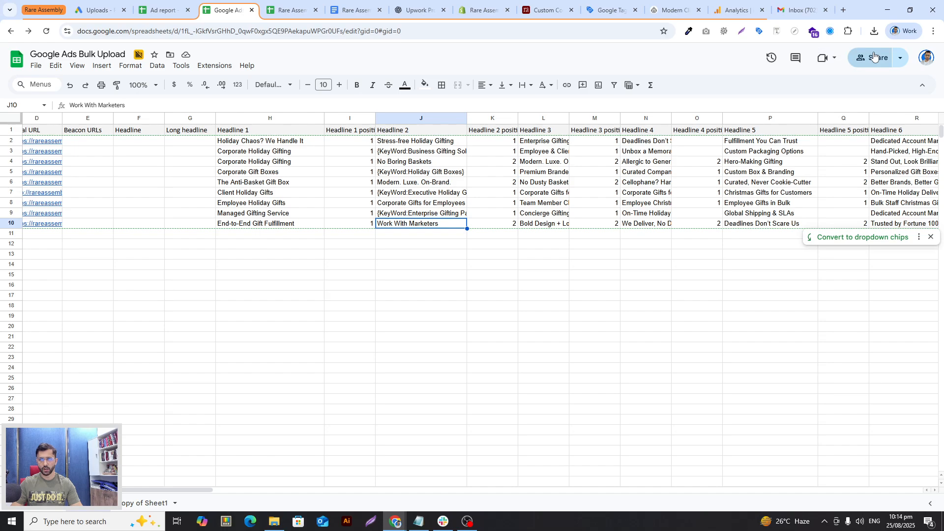
{"action": "left_click", "coordinate": [873, 65]}
{"action": "left_click", "coordinate": [412, 192]}
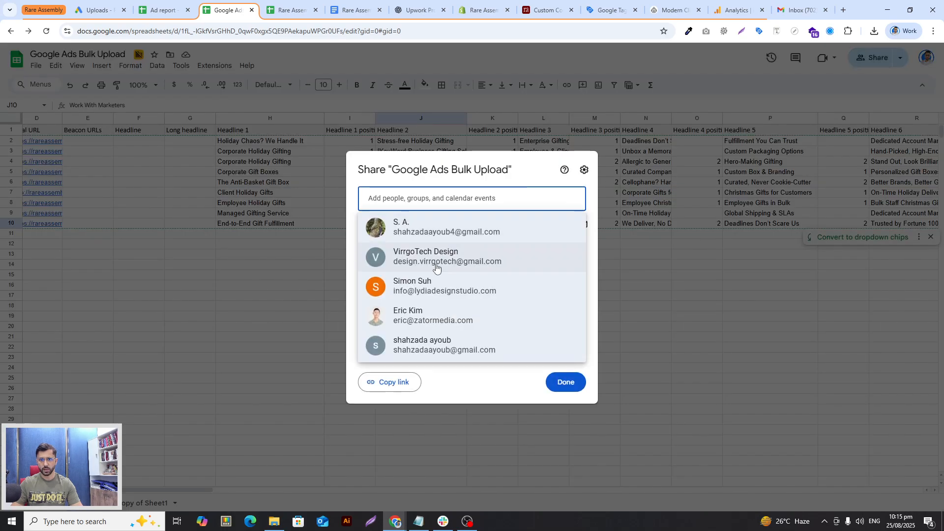
{"action": "left_click", "coordinate": [354, 191]}
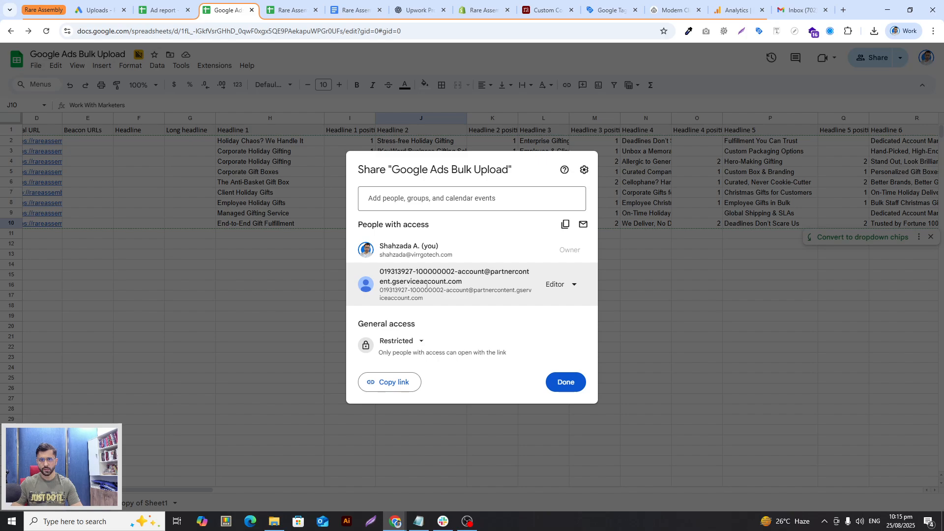
{"action": "left_click", "coordinate": [468, 205]}
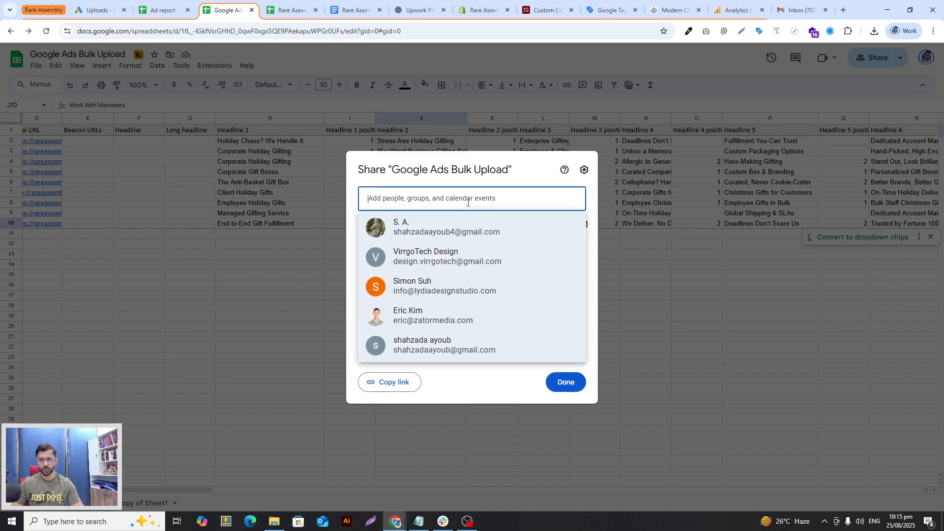
{"action": "key", "text": "ctrl+v"}
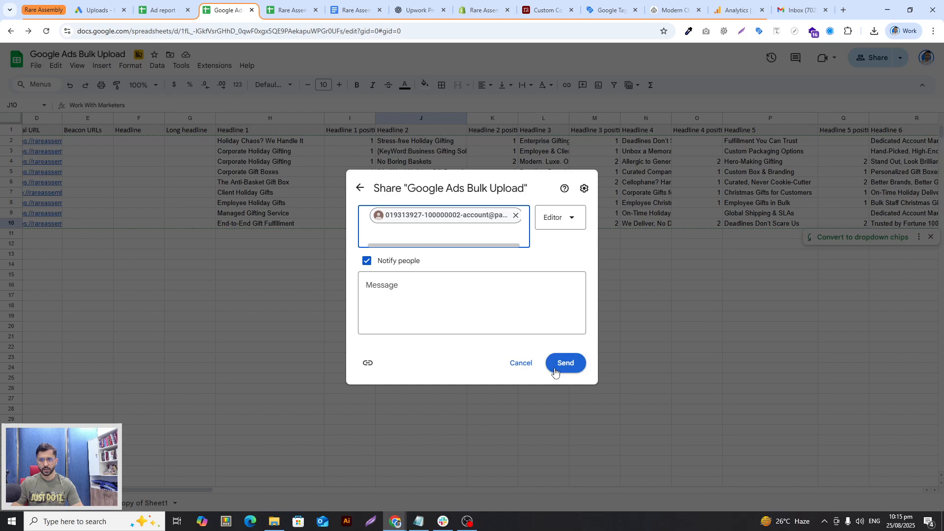
{"action": "left_click", "coordinate": [534, 368]}
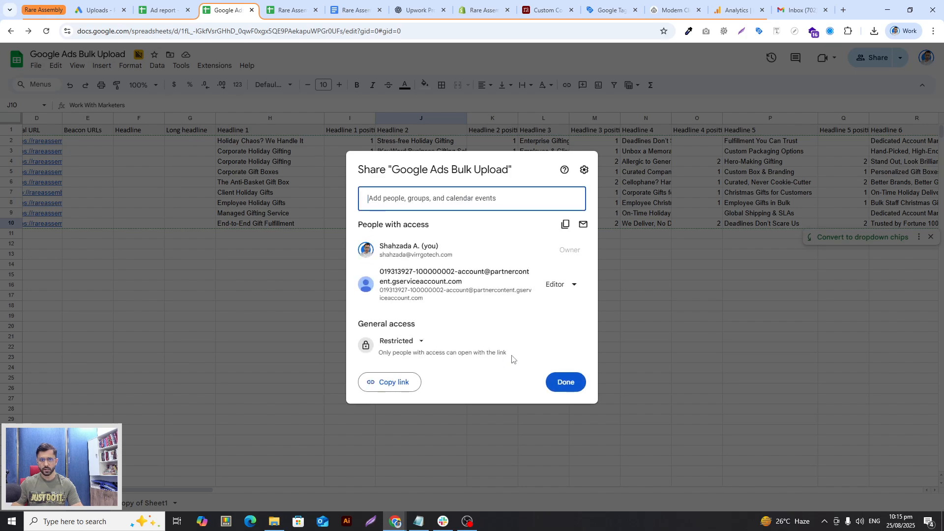
{"action": "key", "text": "Escape"}
Copy the Google Ads Bulk Upload spreadsheet's URL and use it to find and link that sheet as the upload source in Google Ads
{"action": "left_click", "coordinate": [239, 33]}
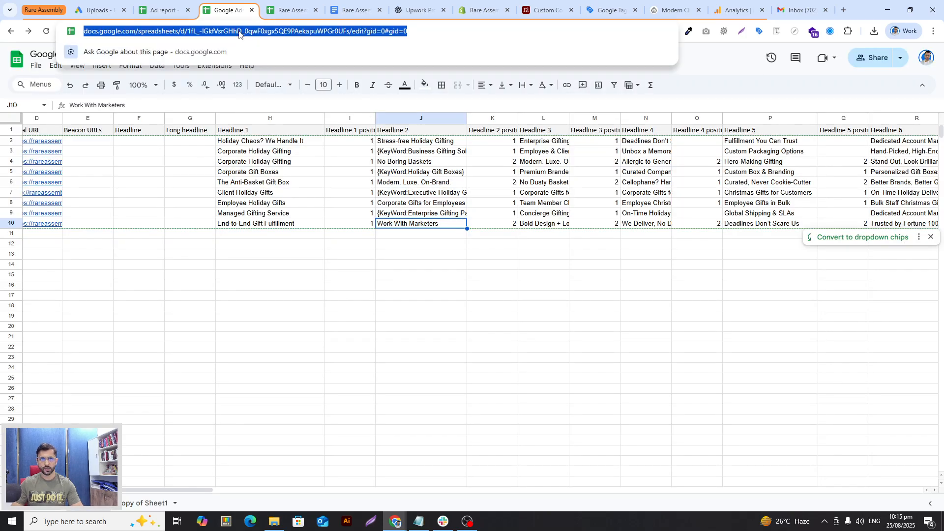
{"action": "left_click", "coordinate": [99, 10]}
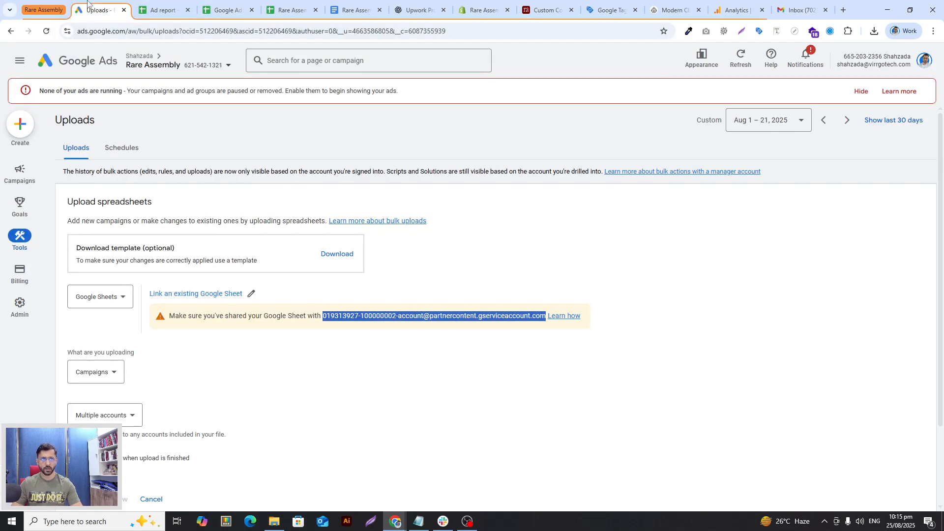
{"action": "left_click", "coordinate": [188, 298]}
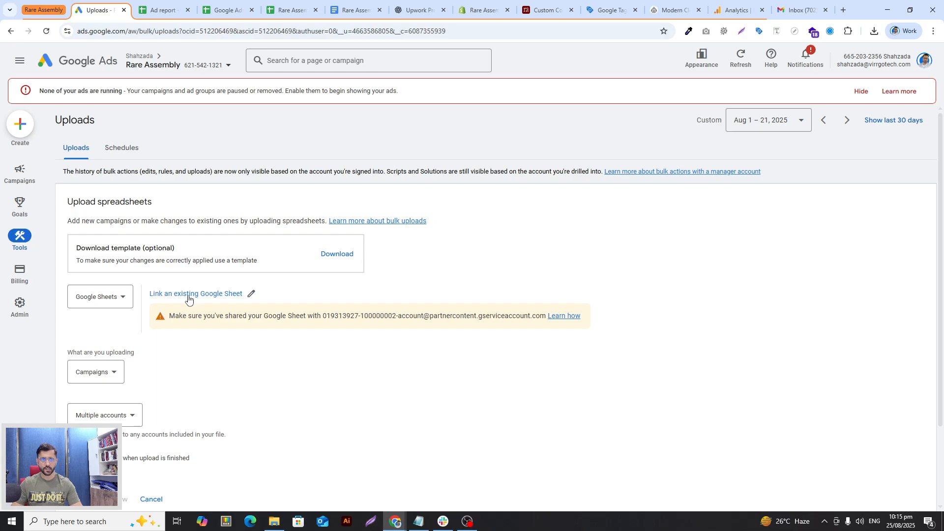
{"action": "left_click", "coordinate": [410, 136]}
{"action": "key", "text": "ctrl+v"}
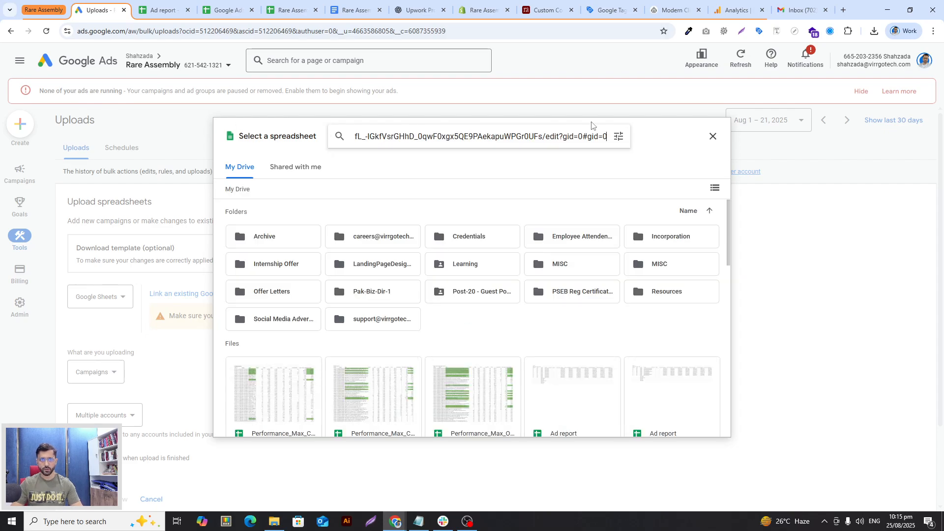
{"action": "key", "text": "Return"}
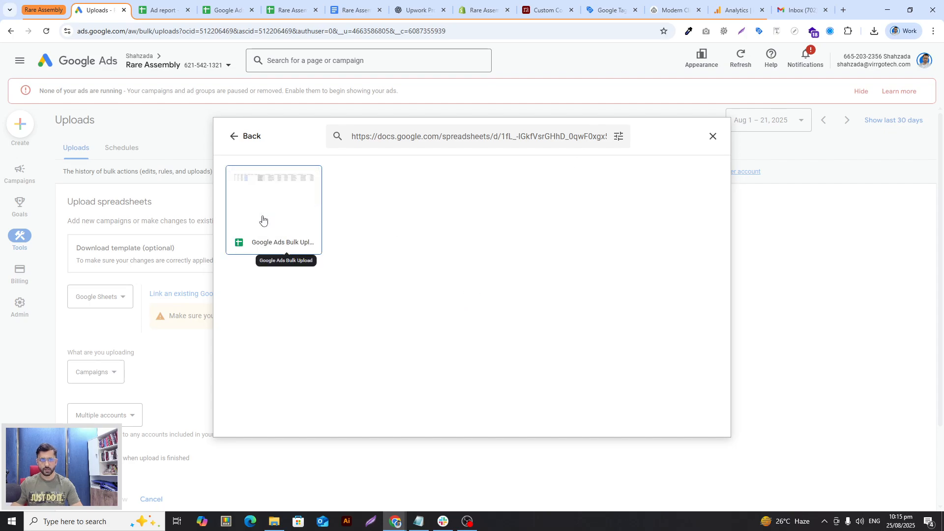
{"action": "left_click", "coordinate": [262, 220]}
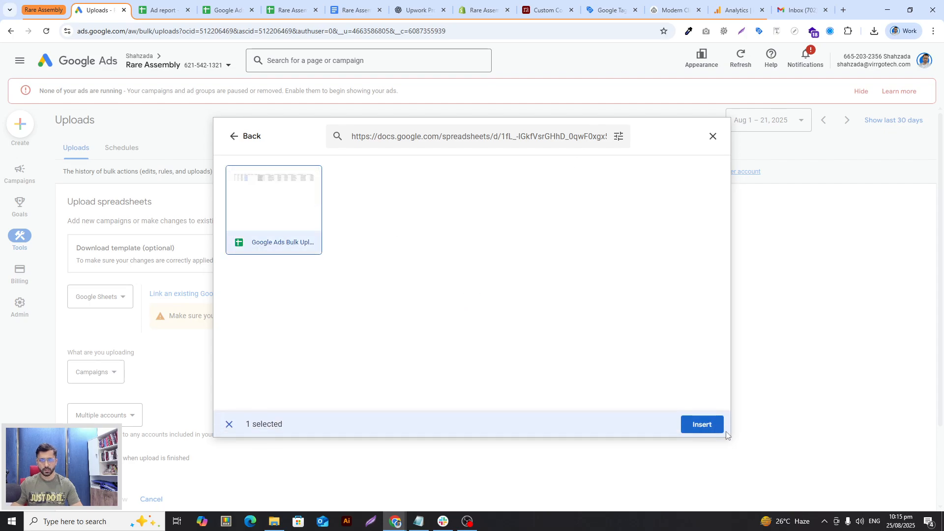
{"action": "left_click", "coordinate": [706, 426]}
Keep Campaigns as the upload type, limit the changes to This account, and apply the spreadsheet upload
{"action": "scroll", "coordinate": [424, 316], "scroll_direction": "down", "scroll_amount": 2}
{"action": "left_click", "coordinate": [94, 270]}
{"action": "left_click", "coordinate": [95, 284]}
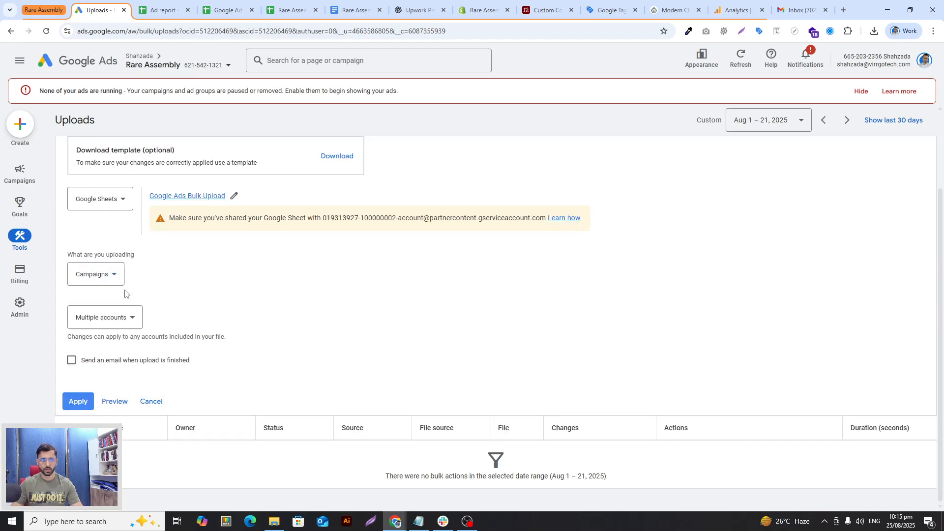
{"action": "left_click", "coordinate": [127, 314]}
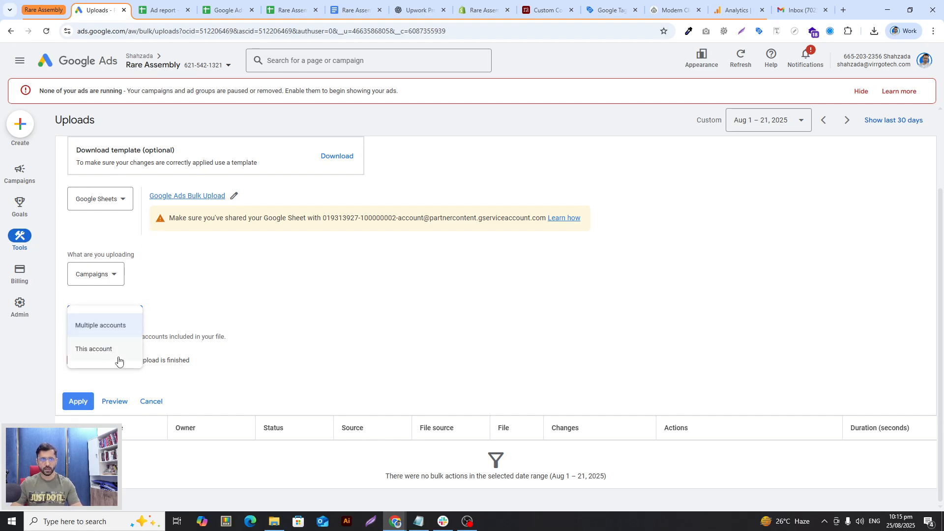
{"action": "left_click", "coordinate": [88, 354]}
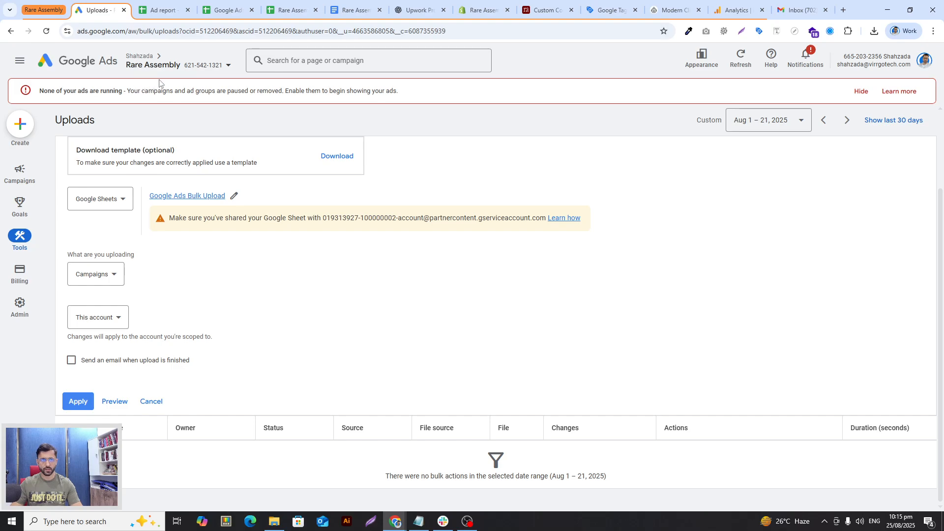
{"action": "left_click", "coordinate": [65, 406]}
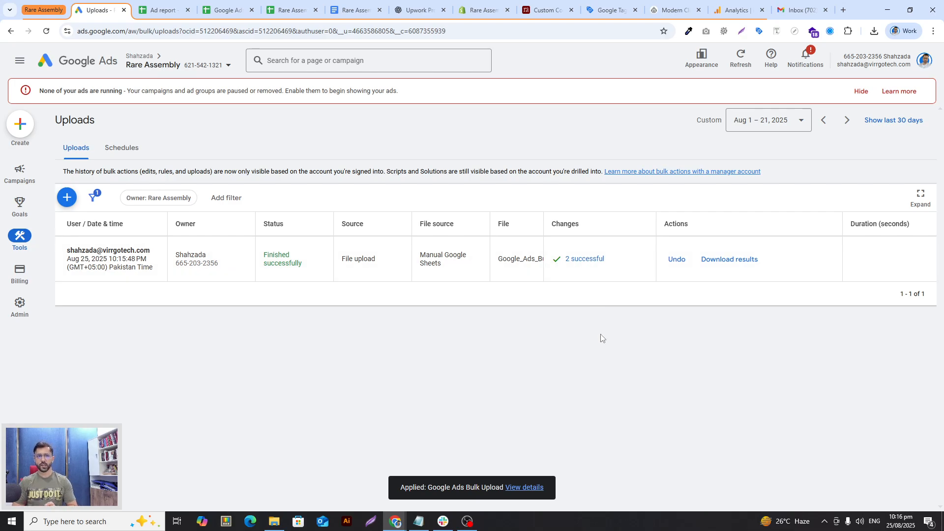
Review the planned responsive ad copy in the Ads Copy sheet of the Rare Assembly Google Ads Plan, and close the find bar
{"action": "left_click", "coordinate": [162, 10]}
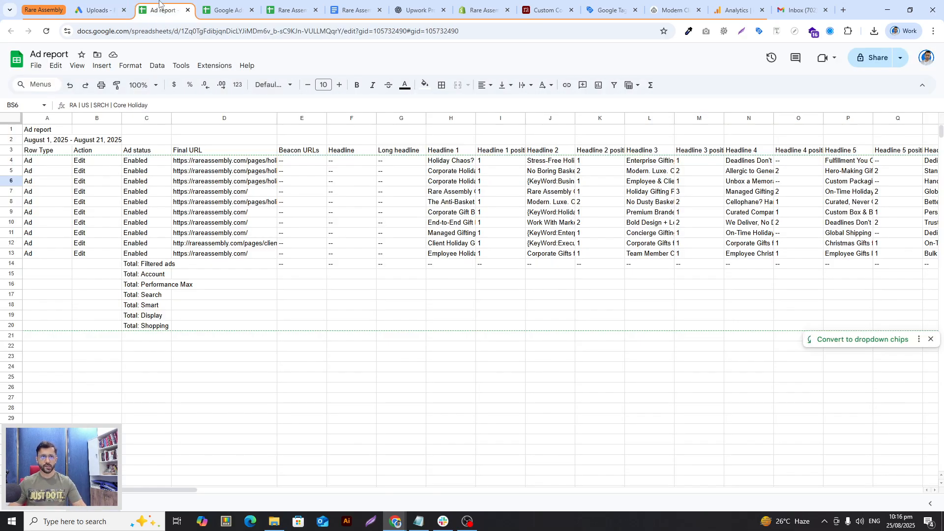
{"action": "left_click", "coordinate": [226, 14]}
{"action": "left_click", "coordinate": [291, 10]}
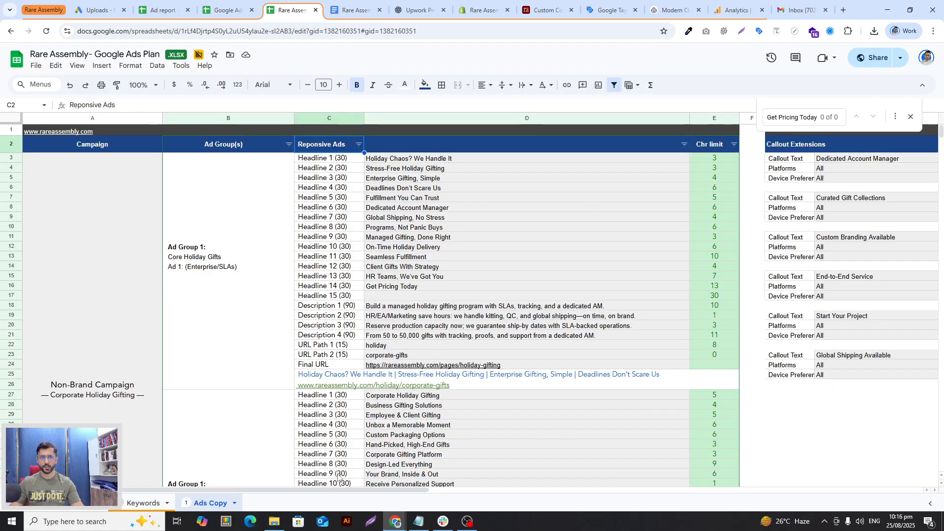
{"action": "scroll", "coordinate": [386, 376], "scroll_direction": "down", "scroll_amount": 4}
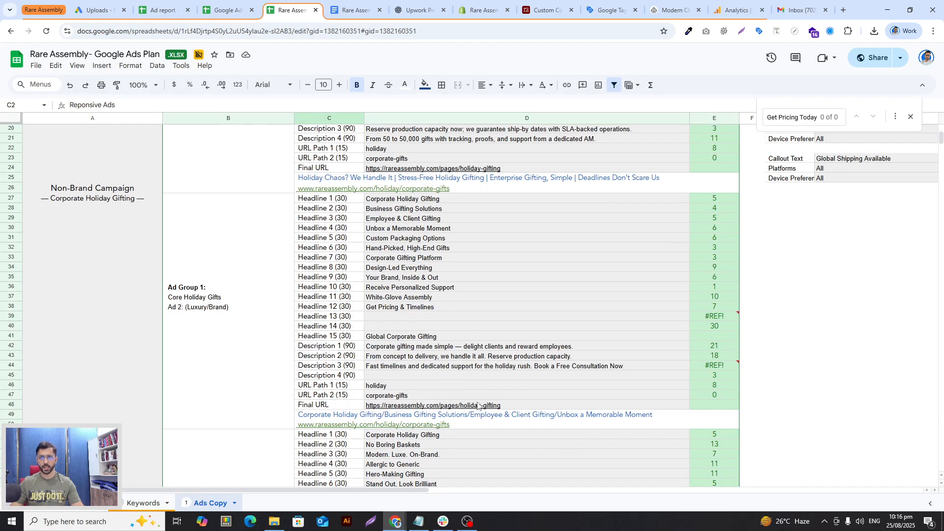
{"action": "scroll", "coordinate": [480, 406], "scroll_direction": "up", "scroll_amount": 4}
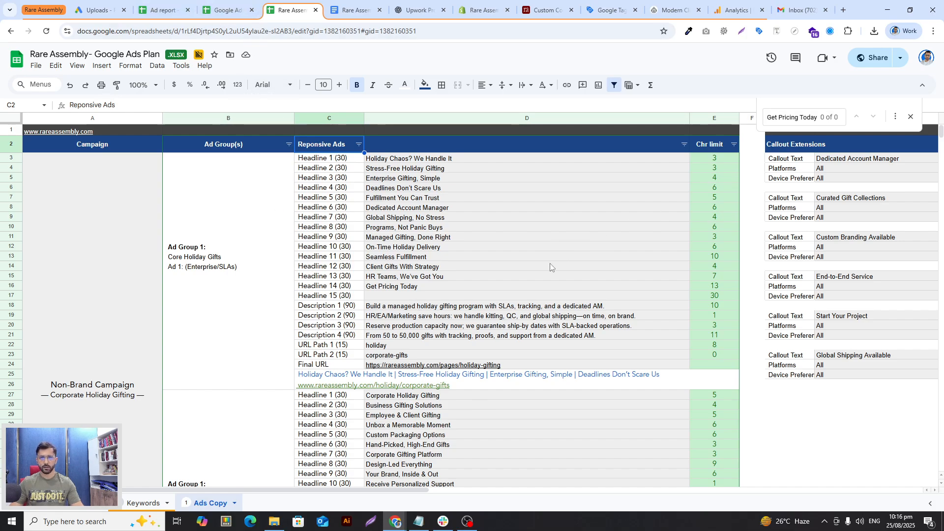
{"action": "scroll", "coordinate": [508, 310], "scroll_direction": "down", "scroll_amount": 5}
{"action": "scroll", "coordinate": [510, 315], "scroll_direction": "up", "scroll_amount": 5}
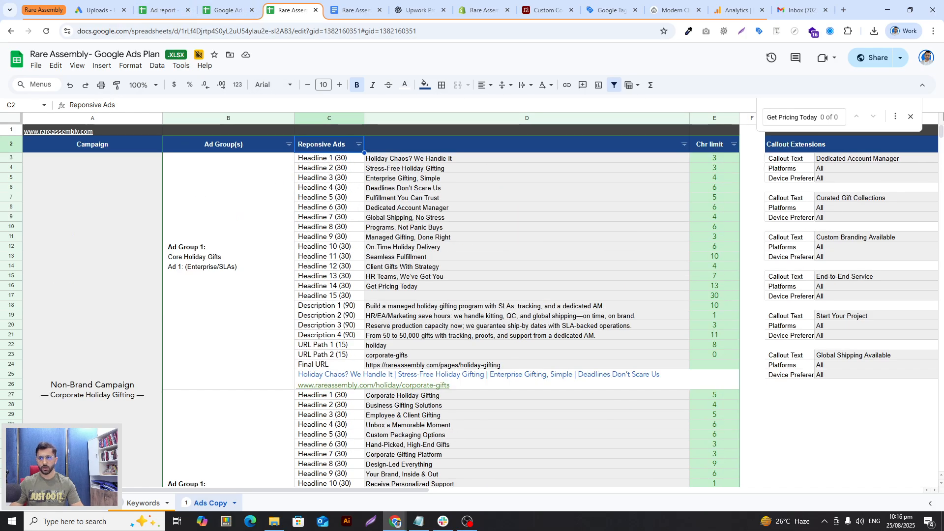
{"action": "left_click", "coordinate": [910, 116]}
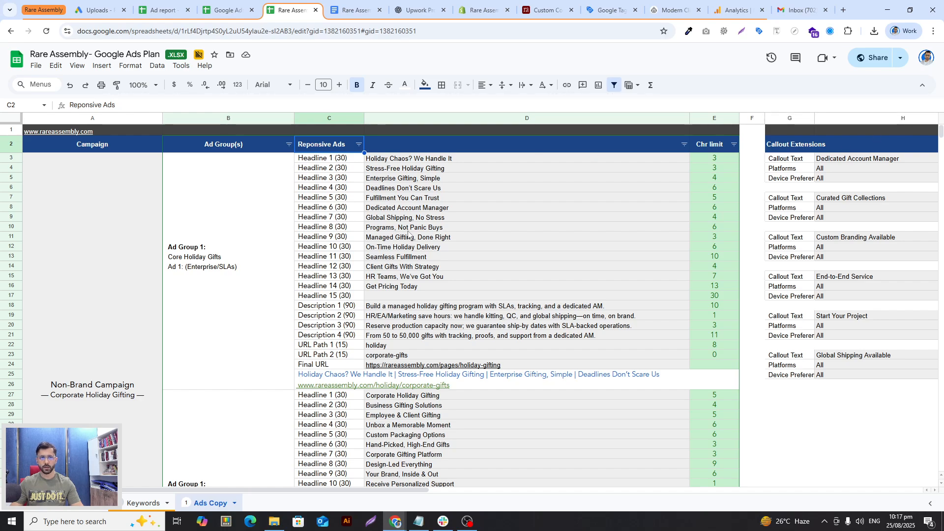